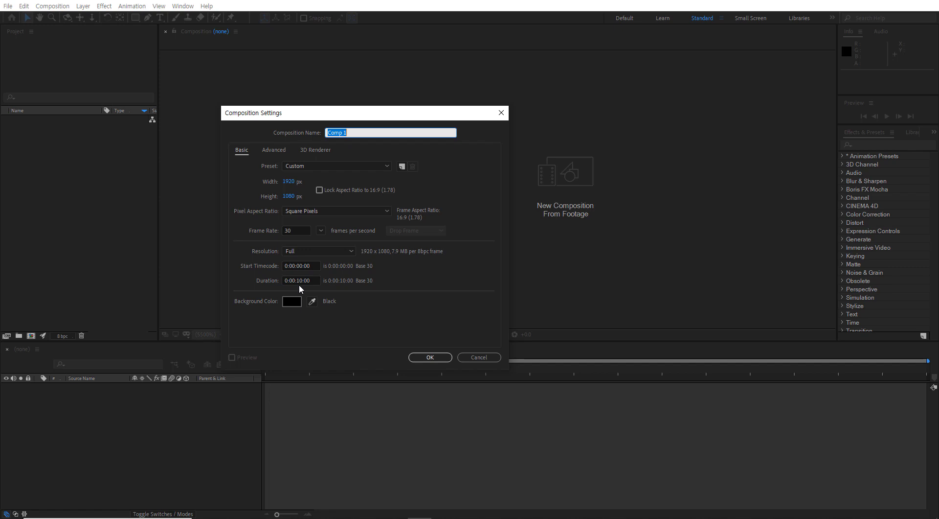
- Create a 1920 x 1080, 30 fps, 10-second composition and draw an orange circle about 180 px wide near its upper-left area
{"action": "left_click", "coordinate": [434, 357]}
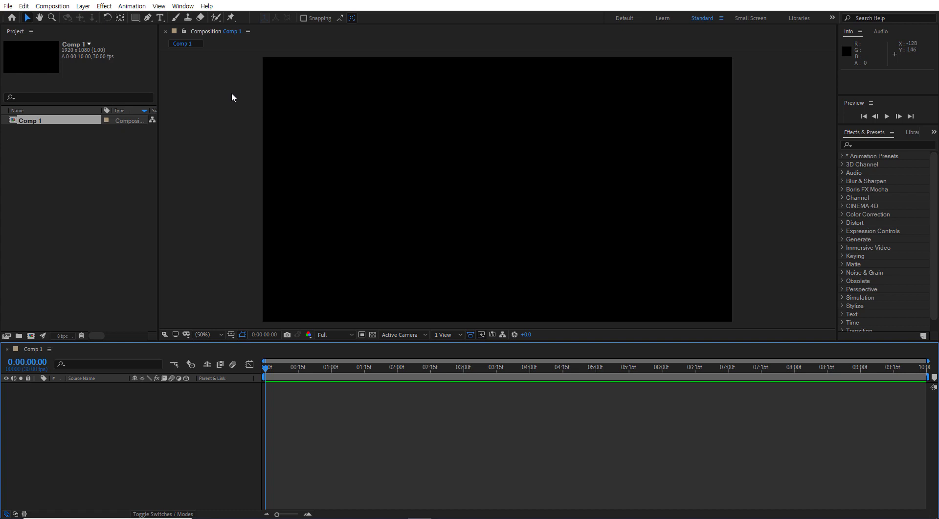
{"action": "left_click", "coordinate": [138, 19]}
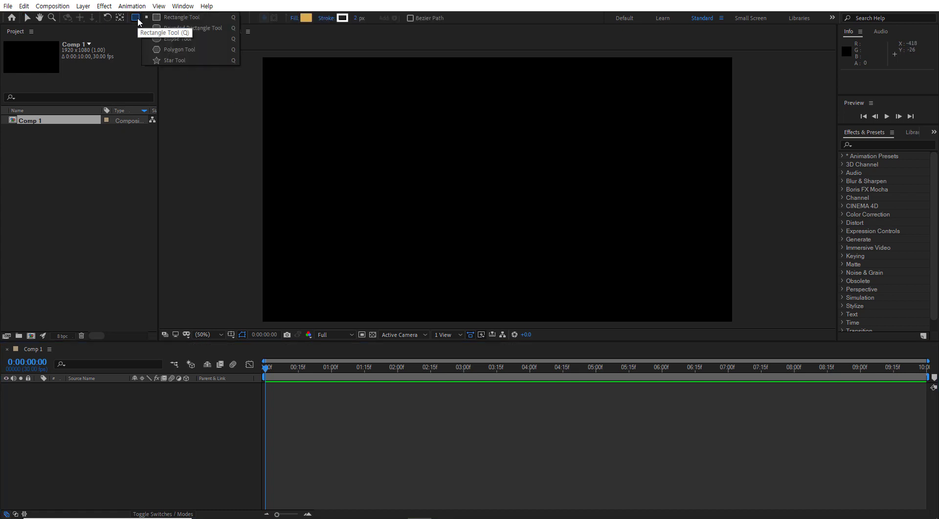
{"action": "left_click", "coordinate": [156, 39]}
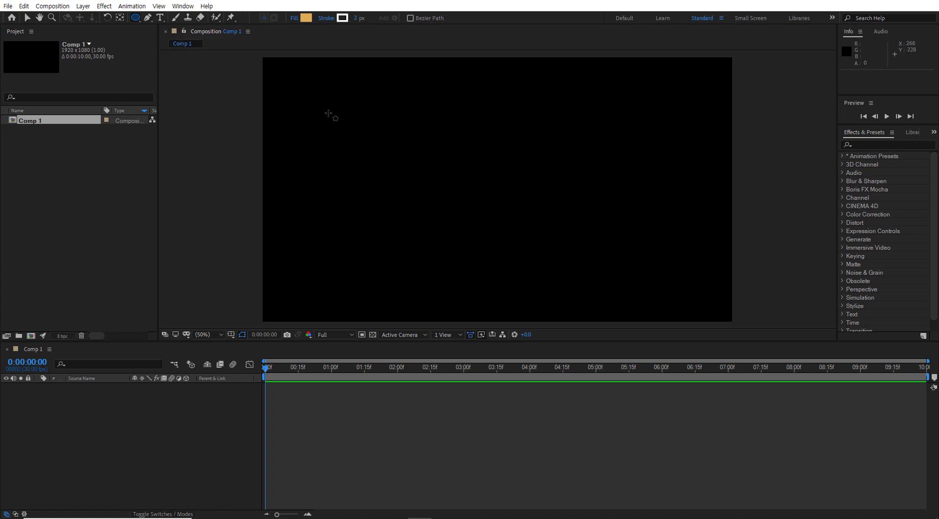
{"action": "left_click_drag", "start_coordinate": [330, 113], "coordinate": [374, 155]}
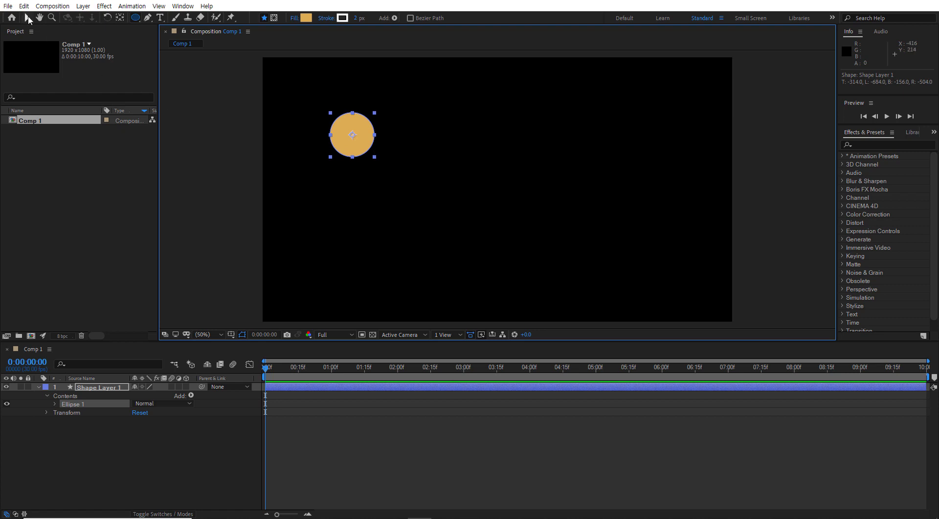
{"action": "left_click", "coordinate": [28, 17]}
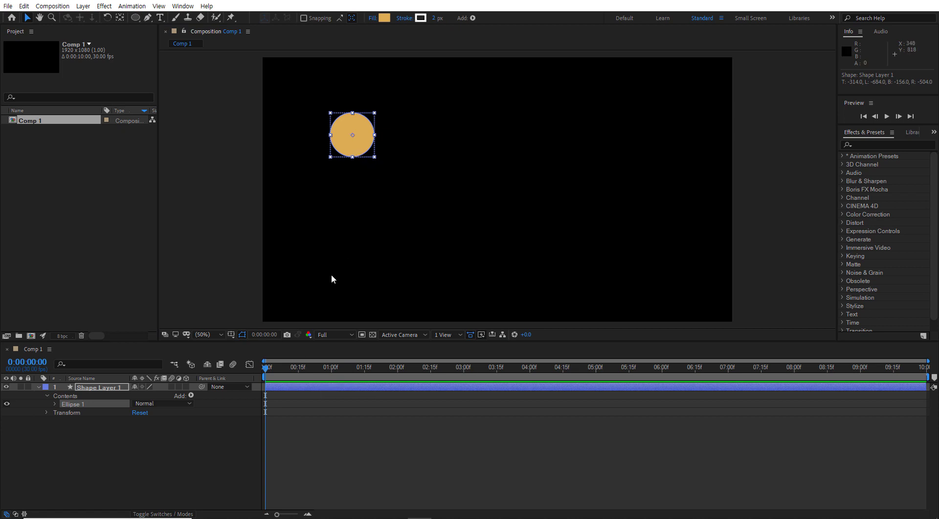
- Reveal the circle layer's Position property and enable keyframing for it at 0 seconds
{"action": "left_click", "coordinate": [112, 387]}
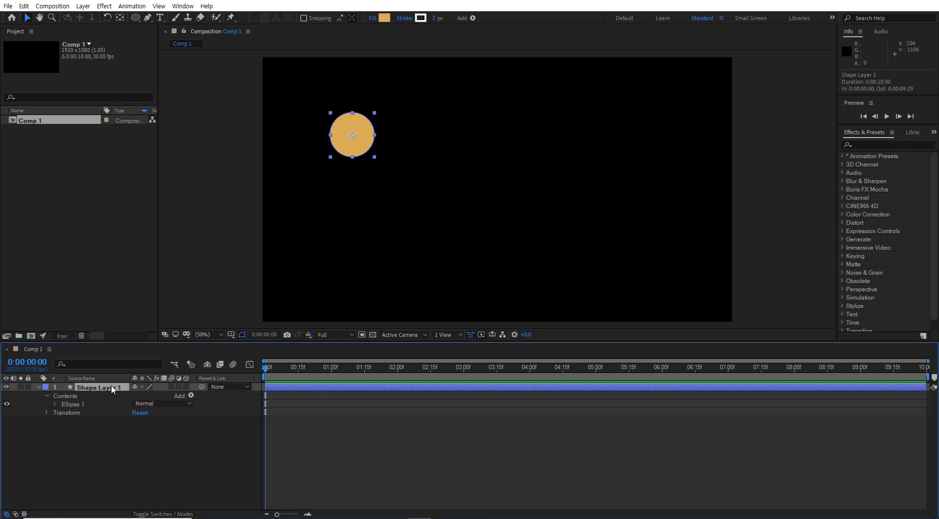
{"action": "key", "text": "p"}
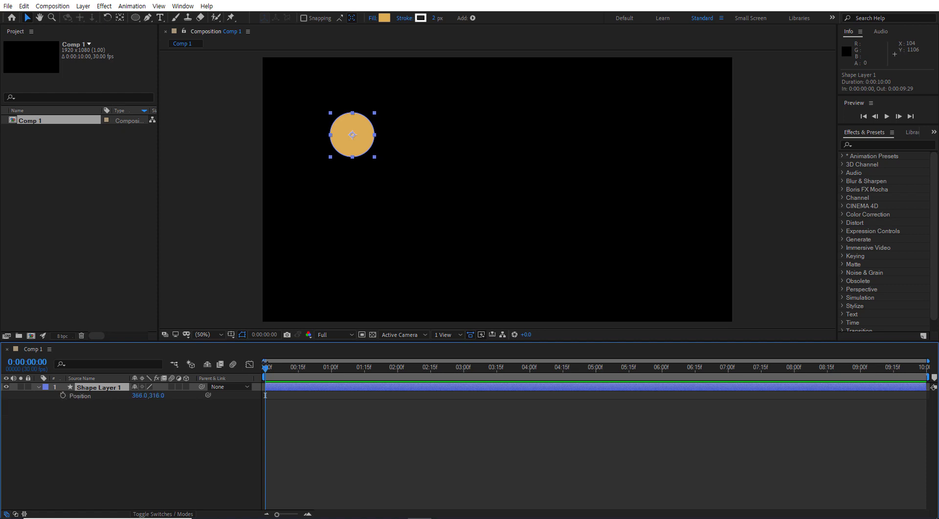
{"action": "mouse_move", "coordinate": [265, 368]}
{"action": "left_mouse_down"}
{"action": "mouse_move", "coordinate": [291, 368]}
{"action": "mouse_move", "coordinate": [256, 365]}
{"action": "left_mouse_up"}
{"action": "left_click", "coordinate": [63, 395]}
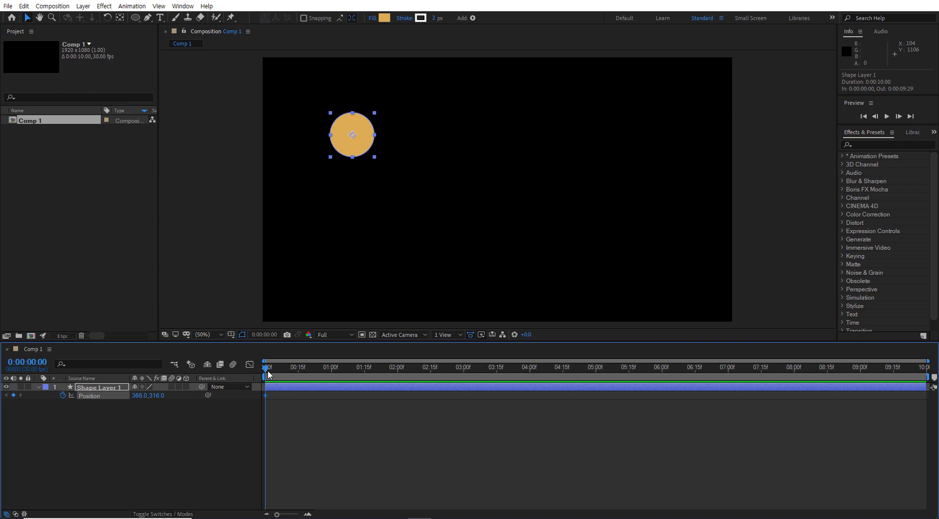
- Animate the circle down to about 708, 772 at 1 second and up to about 976, 336 at 2 seconds
{"action": "left_click_drag", "start_coordinate": [267, 368], "coordinate": [332, 368]}
{"action": "left_click_drag", "start_coordinate": [359, 147], "coordinate": [443, 260]}
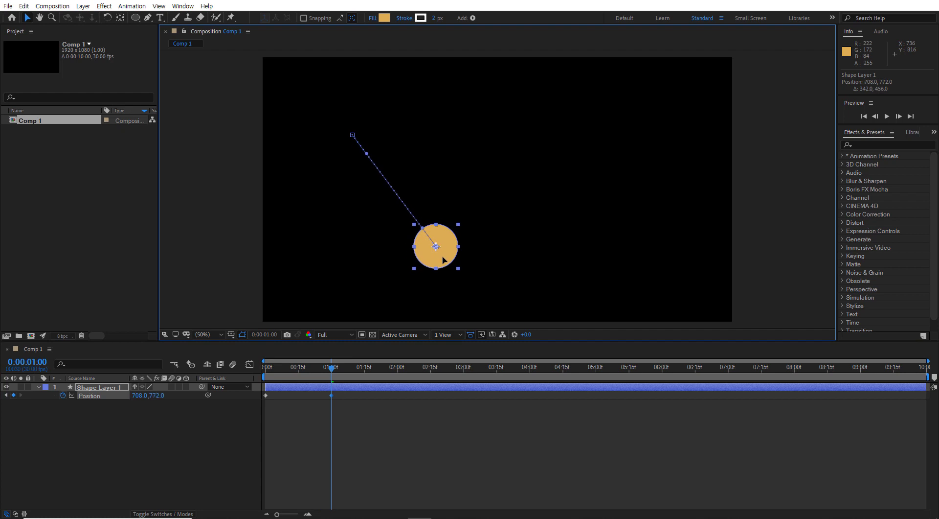
{"action": "left_click_drag", "start_coordinate": [334, 371], "coordinate": [400, 370]}
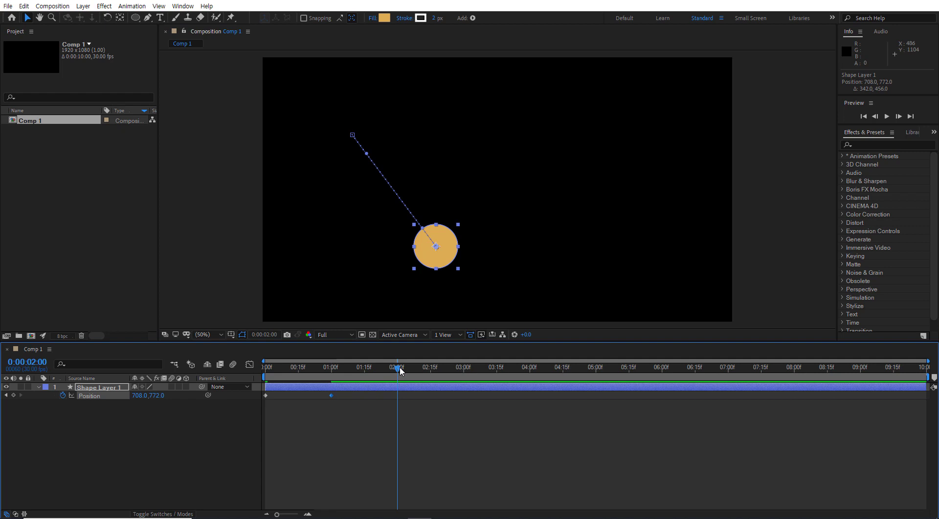
{"action": "left_click_drag", "start_coordinate": [453, 250], "coordinate": [518, 144]}
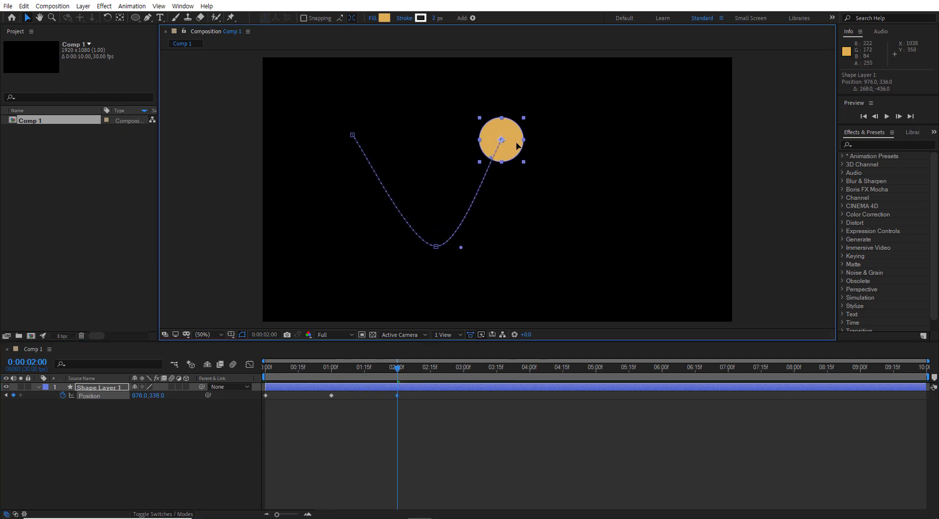
- Animate the circle down to about 1282, 762 at 3 seconds and up to about 1562, 356 at 4 seconds
{"action": "left_click_drag", "start_coordinate": [398, 370], "coordinate": [464, 372]}
{"action": "left_click_drag", "start_coordinate": [518, 156], "coordinate": [587, 253]}
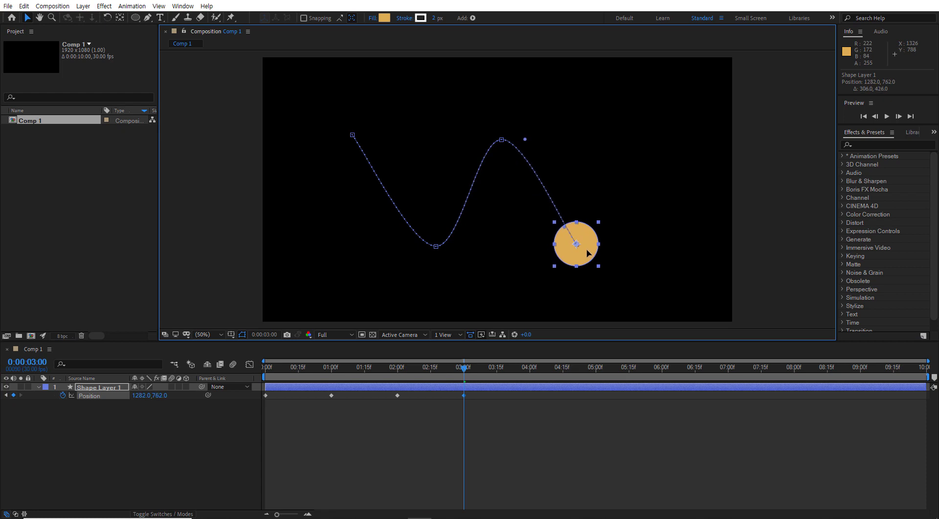
{"action": "left_click", "coordinate": [530, 368]}
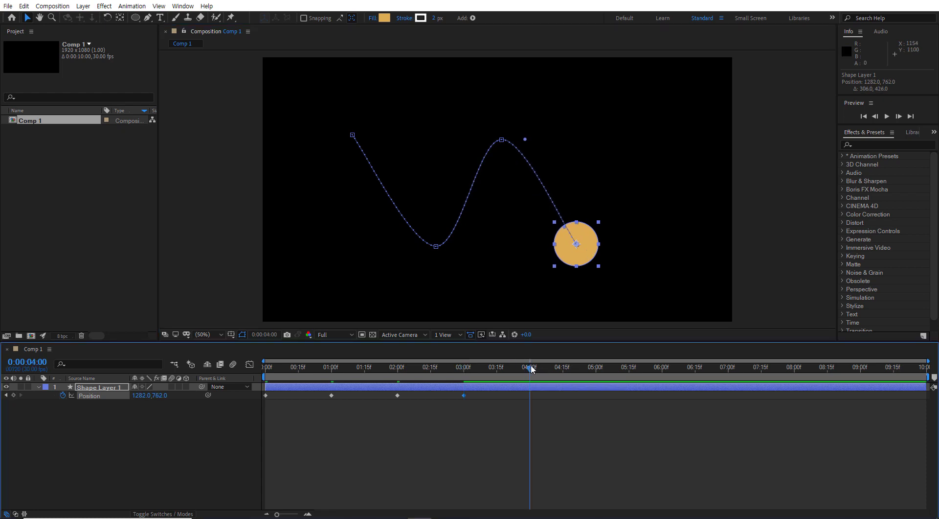
{"action": "left_click_drag", "start_coordinate": [594, 251], "coordinate": [663, 155]}
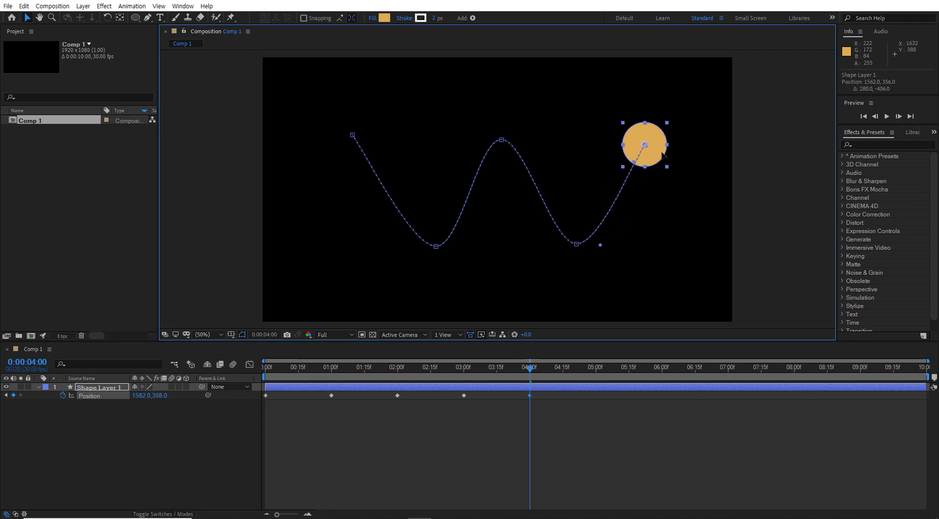
{"action": "left_click", "coordinate": [667, 269]}
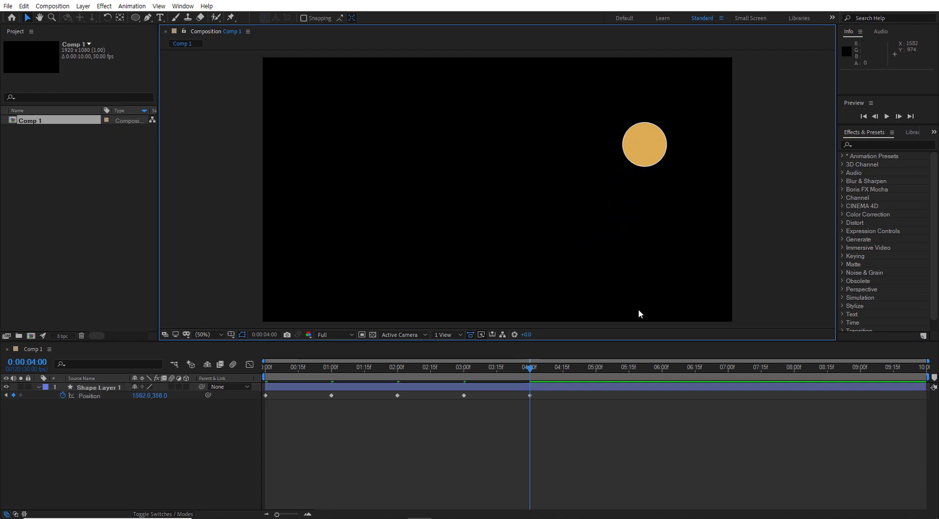
- Preview the circle's zigzag animation from the start of the composition
{"action": "key", "text": "Home"}
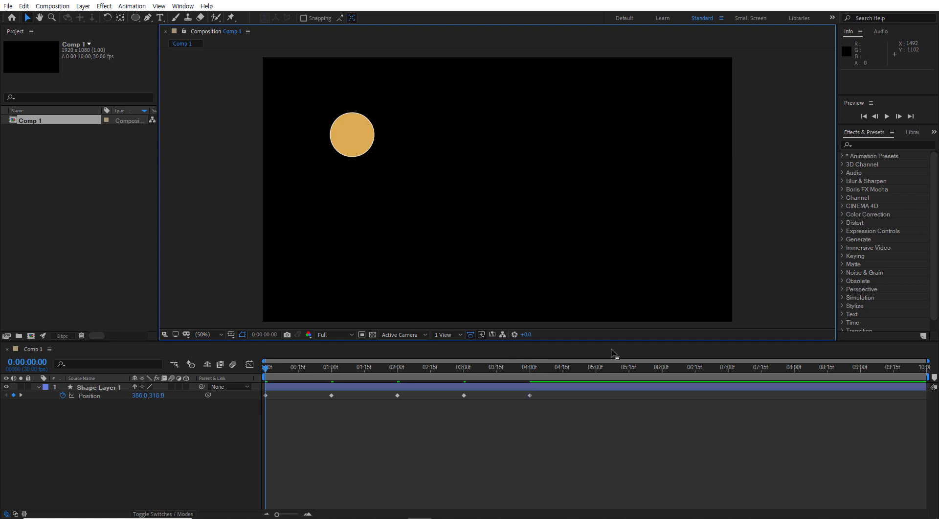
{"action": "key", "text": "space"}
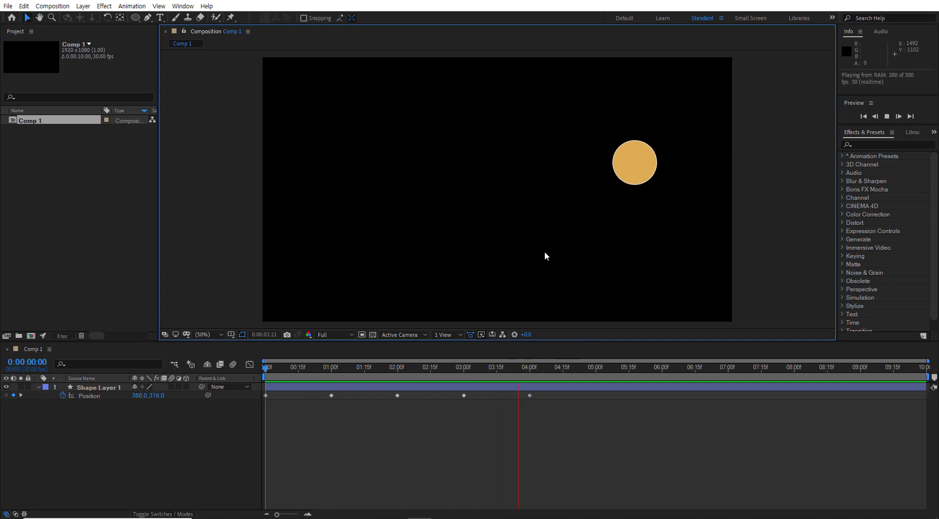
{"action": "key", "text": "space"}
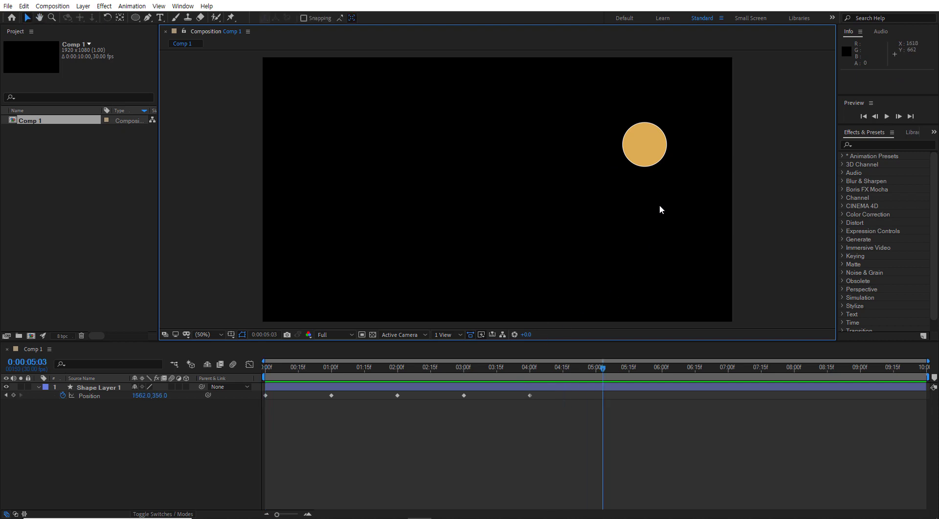
- Examine how the points on the circle's motion path correspond to its Position keyframes in the timeline
{"action": "left_click", "coordinate": [643, 150]}
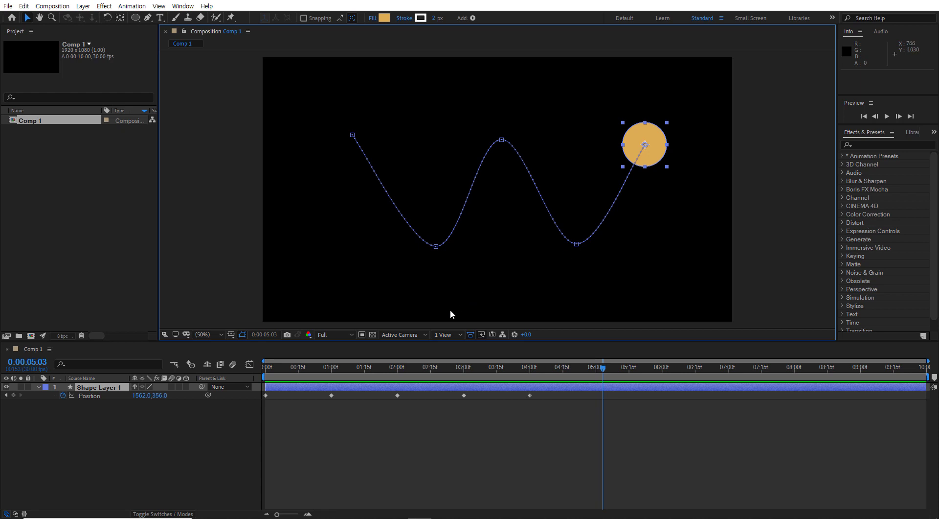
{"action": "left_click", "coordinate": [353, 135]}
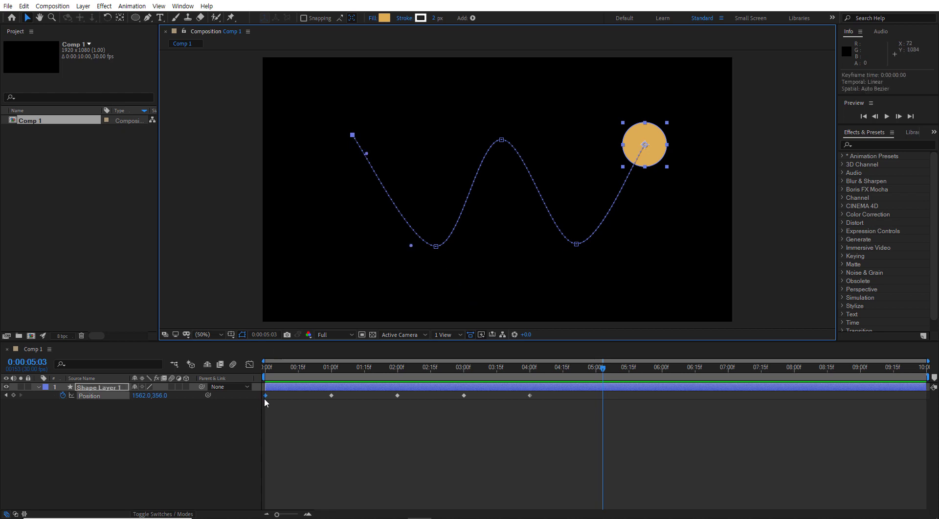
{"action": "left_click", "coordinate": [436, 246]}
{"action": "left_click", "coordinate": [503, 140]}
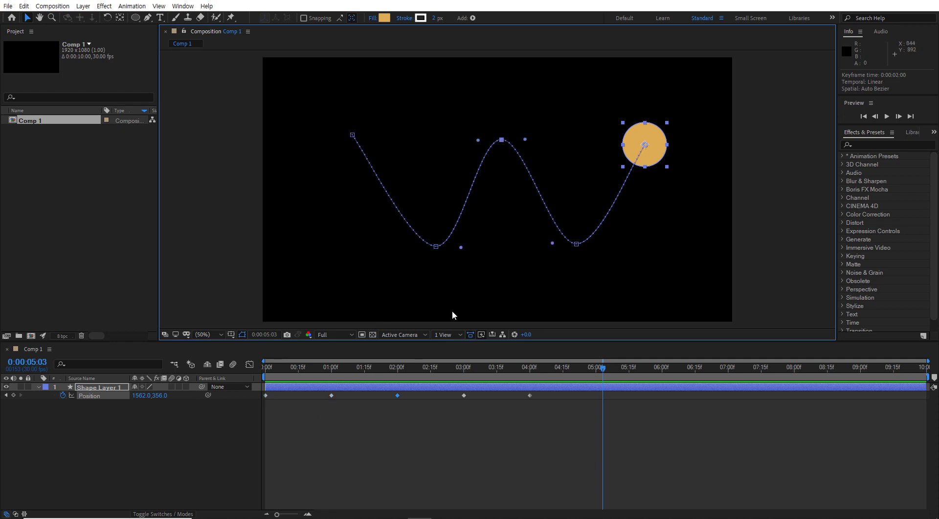
{"action": "left_click", "coordinate": [406, 434]}
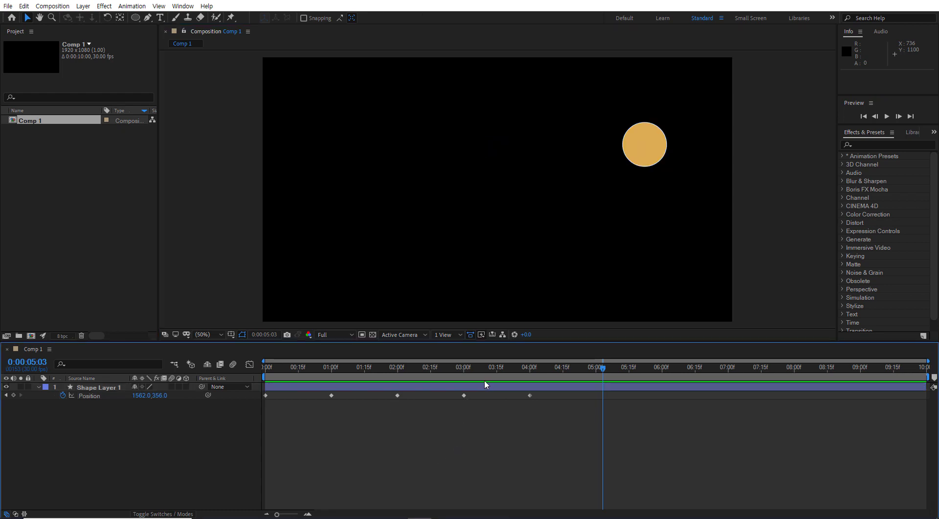
{"action": "left_click", "coordinate": [464, 395]}
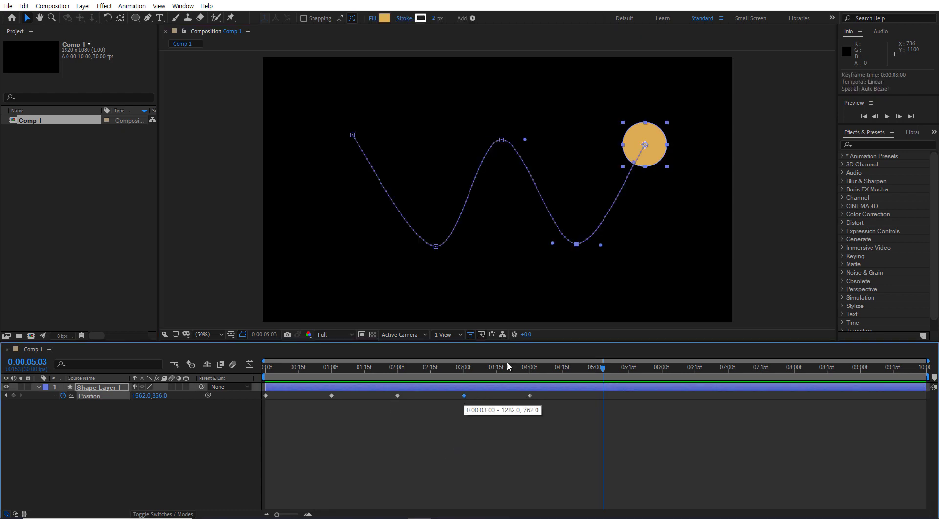
{"action": "left_click", "coordinate": [398, 395]}
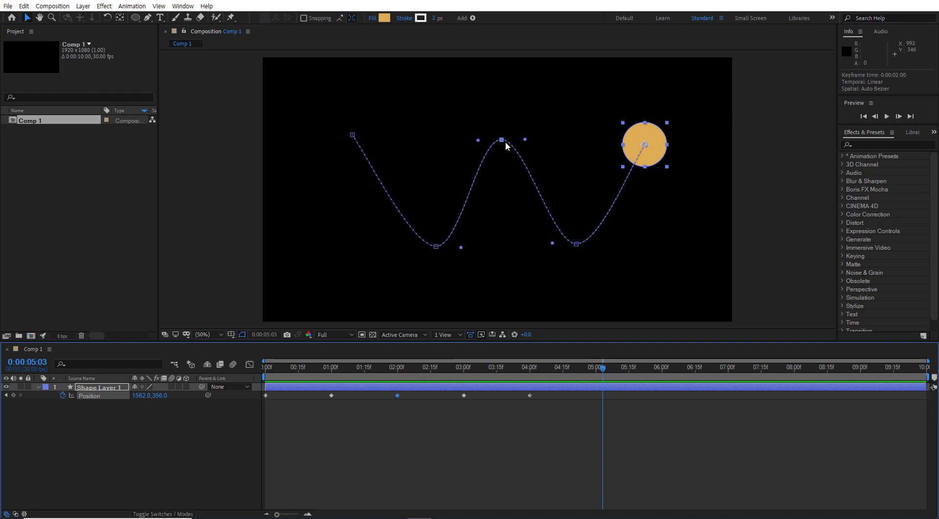
{"action": "left_click", "coordinate": [472, 446]}
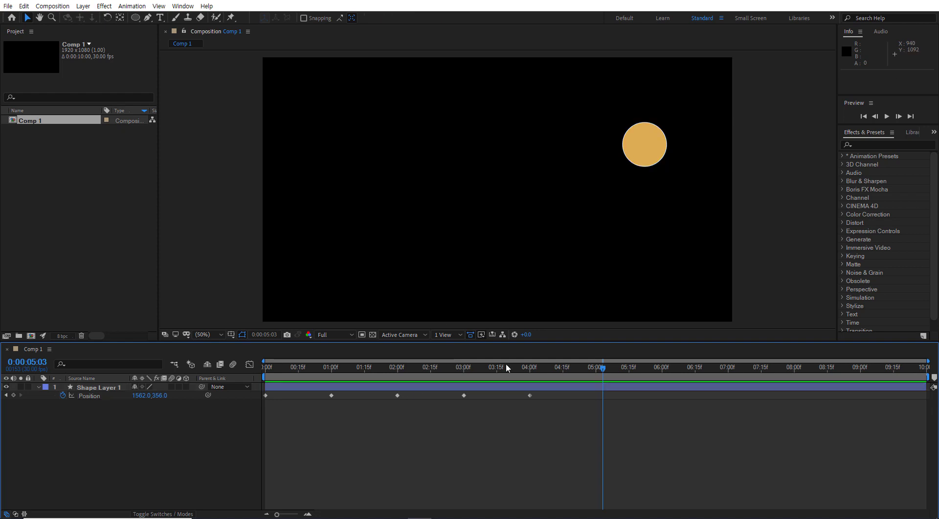
- Try moving the 2-second motion path point to about 1028, 136 and down to about 1008, 676, checking the circle's motion each time
{"action": "left_click", "coordinate": [640, 150]}
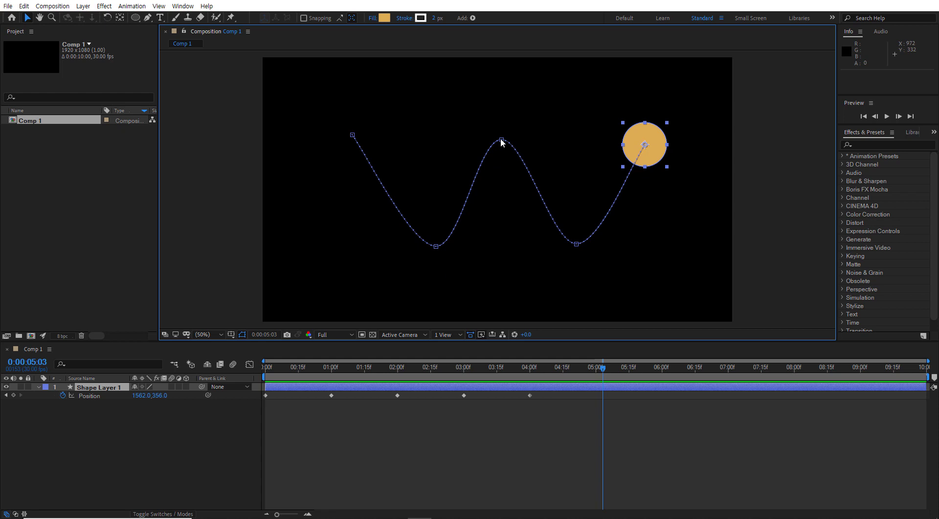
{"action": "left_click_drag", "start_coordinate": [502, 140], "coordinate": [515, 90]}
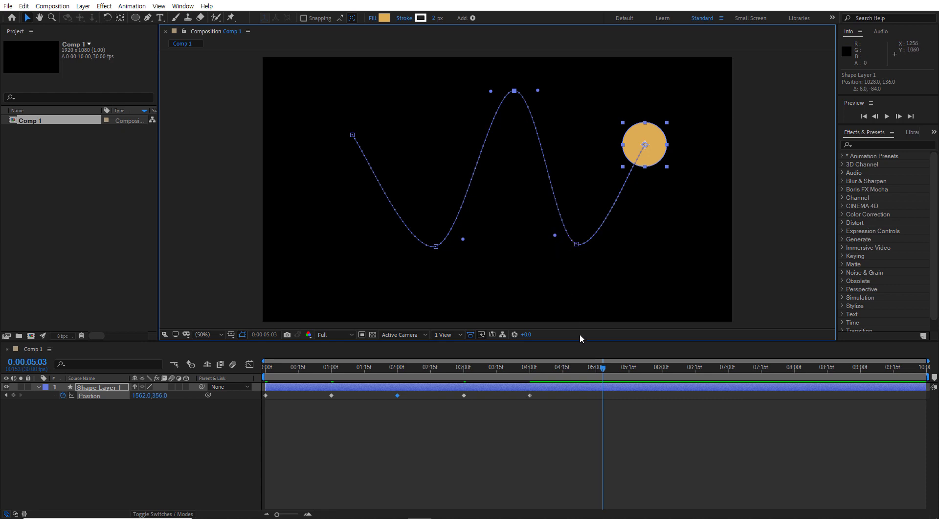
{"action": "left_click_drag", "start_coordinate": [603, 367], "coordinate": [449, 371]}
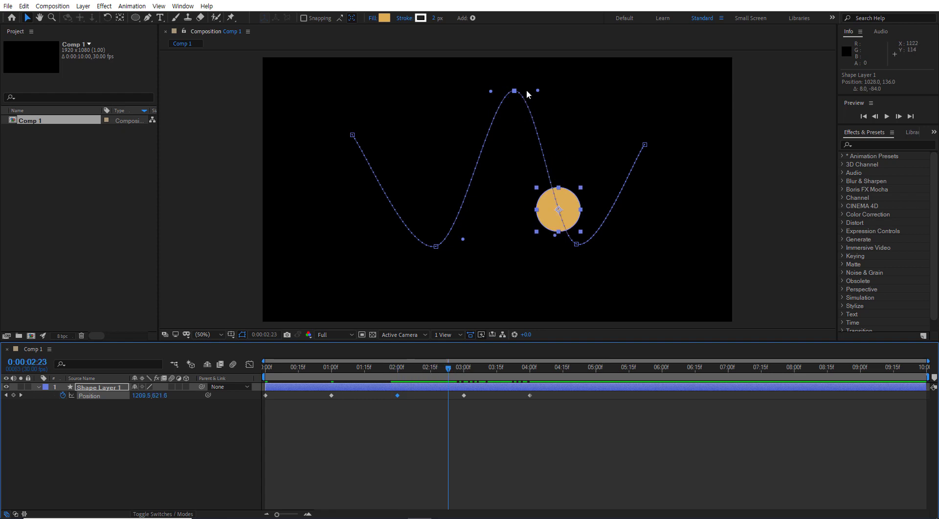
{"action": "left_click_drag", "start_coordinate": [514, 90], "coordinate": [509, 223]}
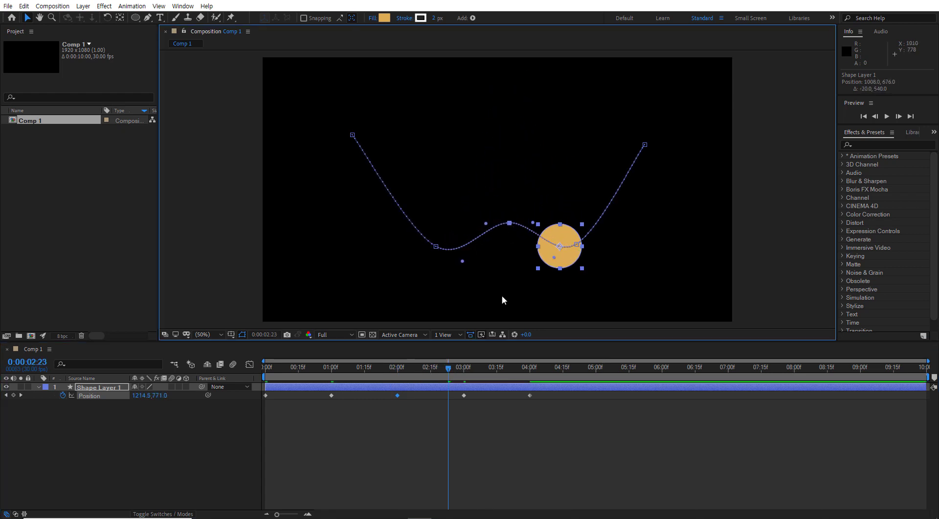
{"action": "left_click_drag", "start_coordinate": [453, 366], "coordinate": [514, 376]}
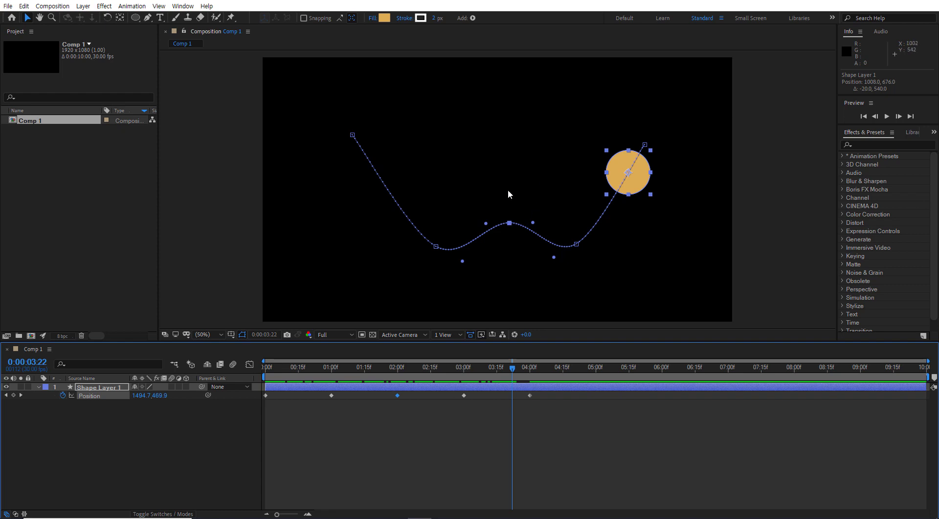
- Move the 2-second motion path point to about 1010, 316 and preview the animation from the start
{"action": "left_click_drag", "start_coordinate": [509, 222], "coordinate": [509, 137]}
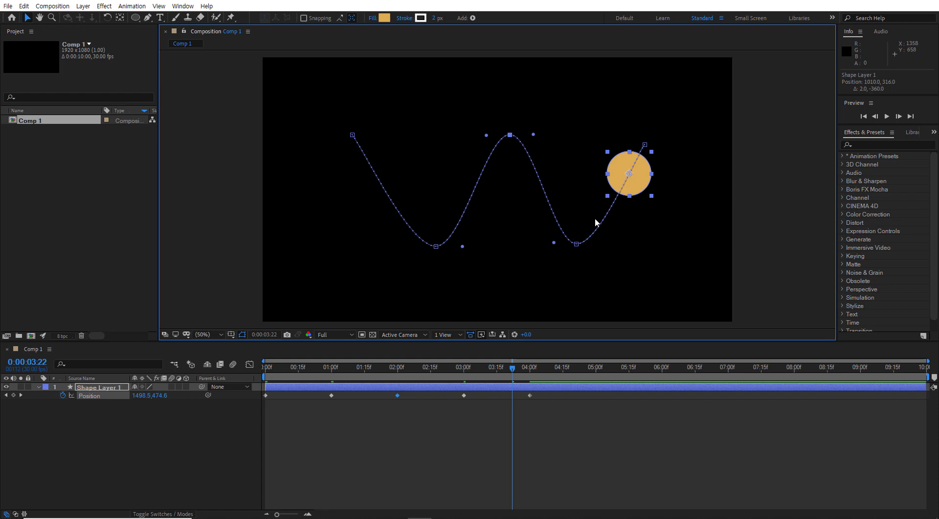
{"action": "left_click", "coordinate": [463, 395]}
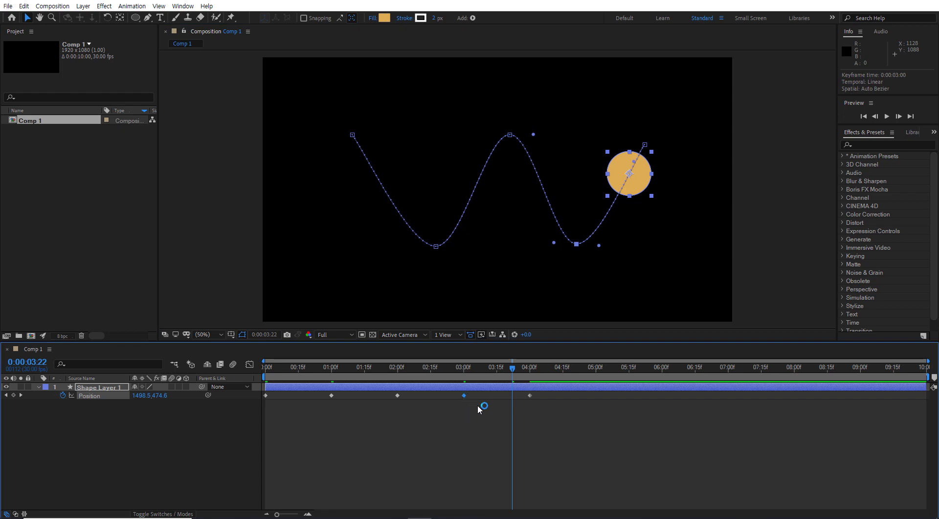
{"action": "left_click_drag", "start_coordinate": [512, 367], "coordinate": [264, 368]}
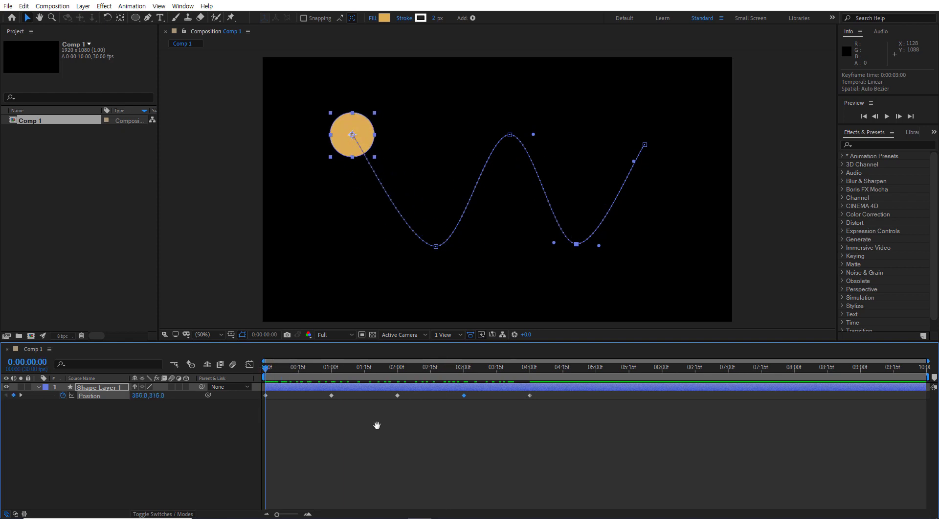
{"action": "key", "text": "space"}
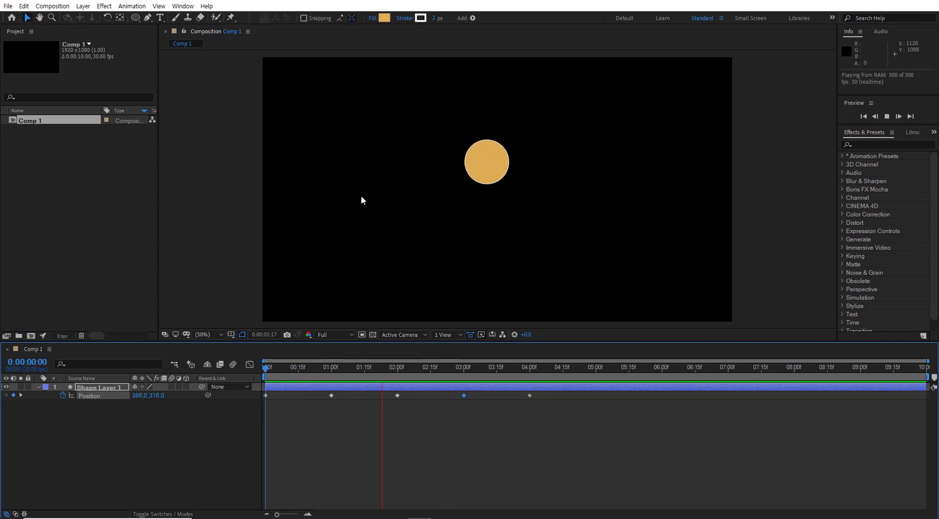
{"action": "key", "text": "space"}
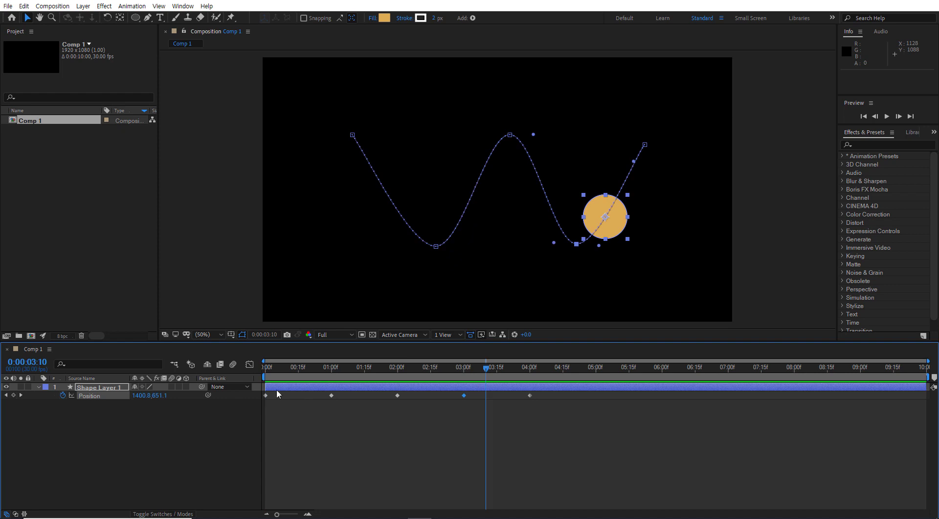
- Scrub from the start through the 1-second and 2-second Position keyframes to compare the circle's place on the motion path
{"action": "key", "text": "Home"}
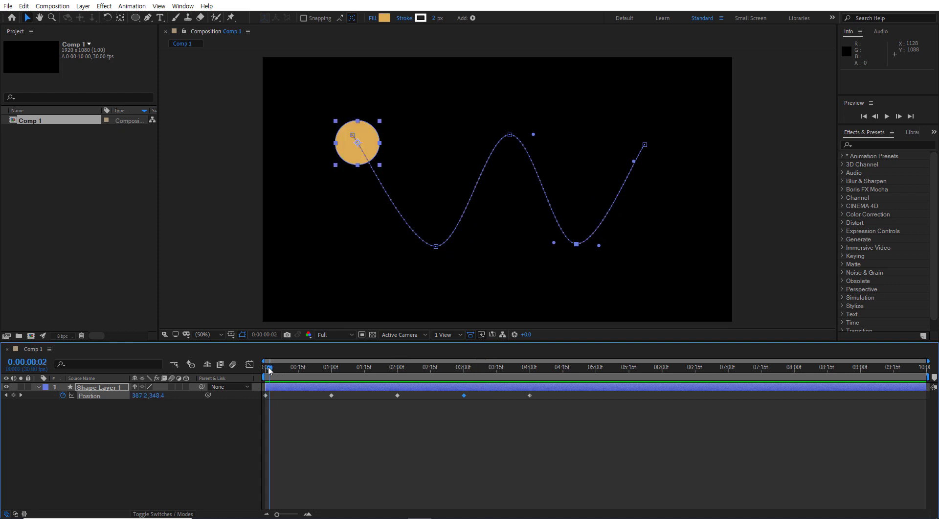
{"action": "left_click_drag", "start_coordinate": [265, 368], "coordinate": [396, 372]}
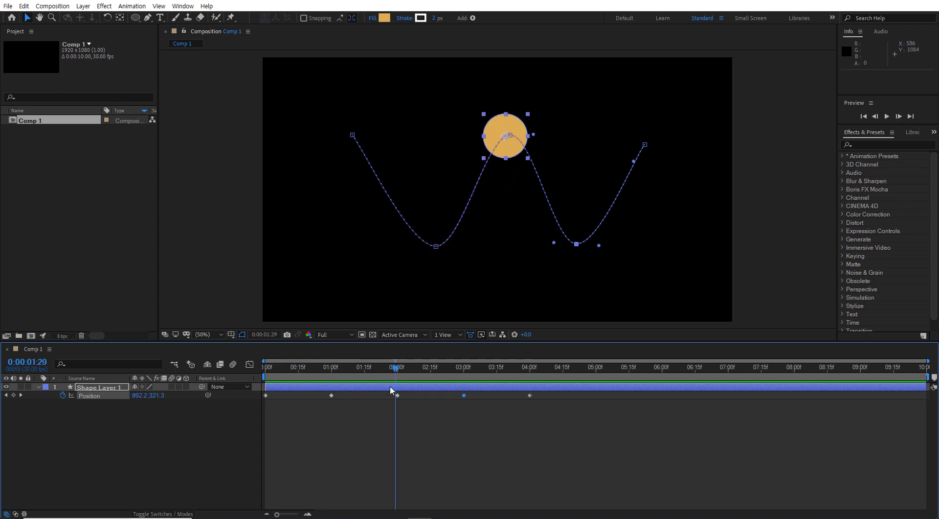
{"action": "left_click_drag", "start_coordinate": [396, 367], "coordinate": [332, 368]}
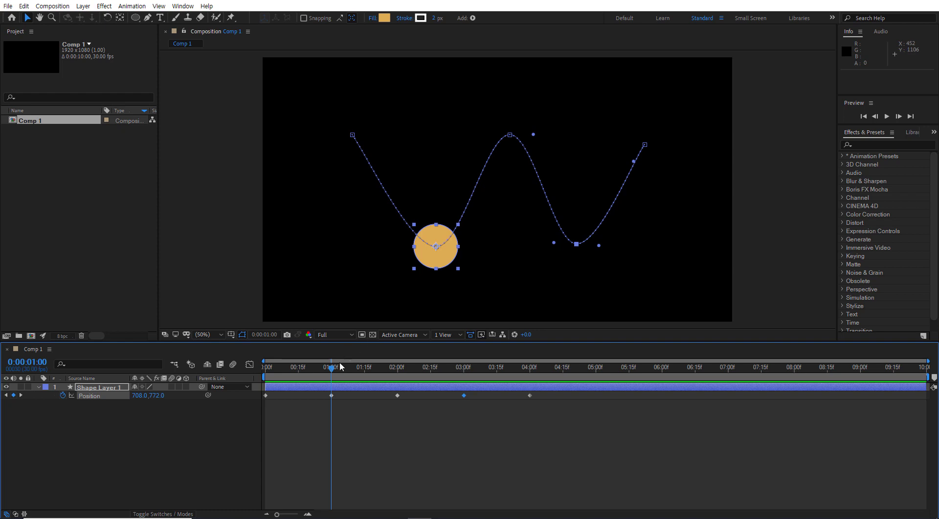
{"action": "mouse_move", "coordinate": [334, 372]}
{"action": "left_mouse_down"}
{"action": "mouse_move", "coordinate": [394, 367]}
{"action": "mouse_move", "coordinate": [266, 365]}
{"action": "mouse_move", "coordinate": [331, 375]}
{"action": "left_mouse_up"}
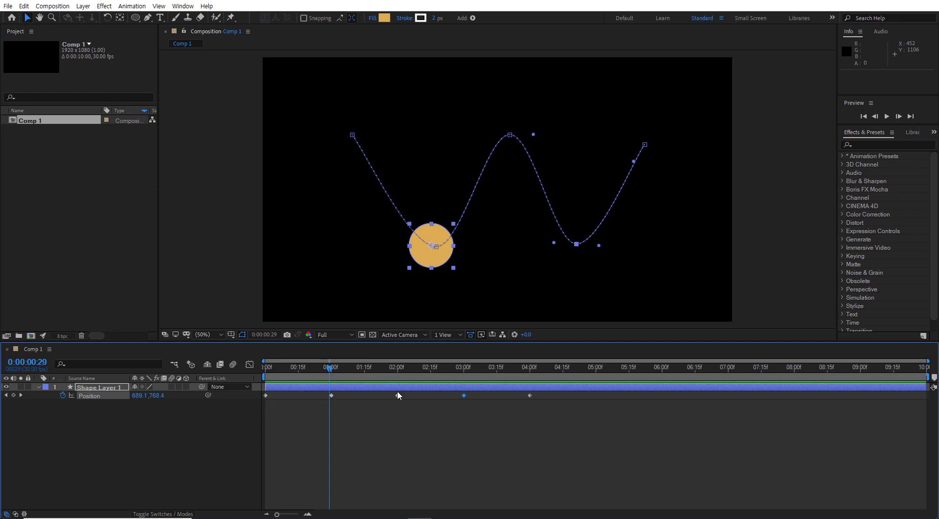
{"action": "mouse_move", "coordinate": [330, 372]}
{"action": "left_mouse_down"}
{"action": "mouse_move", "coordinate": [400, 378]}
{"action": "mouse_move", "coordinate": [332, 376]}
{"action": "left_mouse_up"}
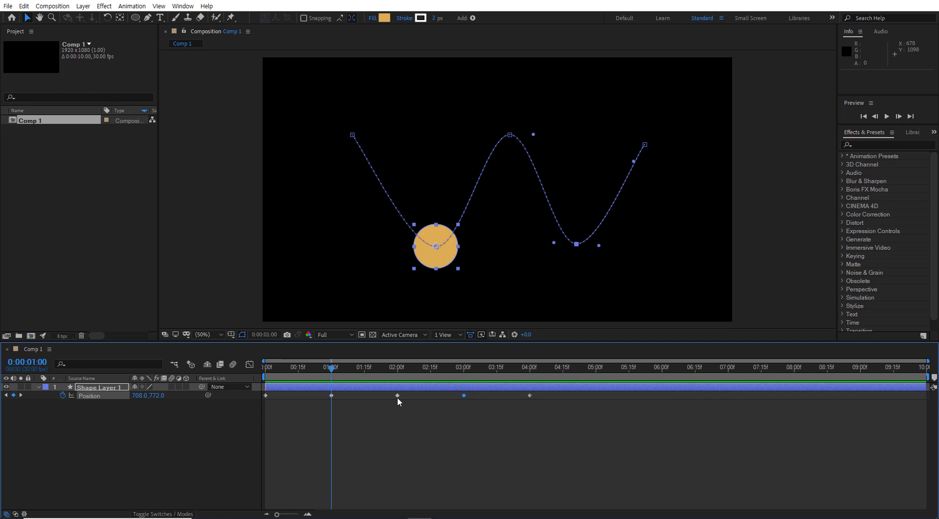
- Move the 2-second Position keyframe to 0:00:01:15 and preview the animation from the start
{"action": "mouse_move", "coordinate": [398, 398]}
{"action": "left_click", "coordinate": [397, 394]}
{"action": "left_click_drag", "start_coordinate": [397, 395], "coordinate": [365, 394]}
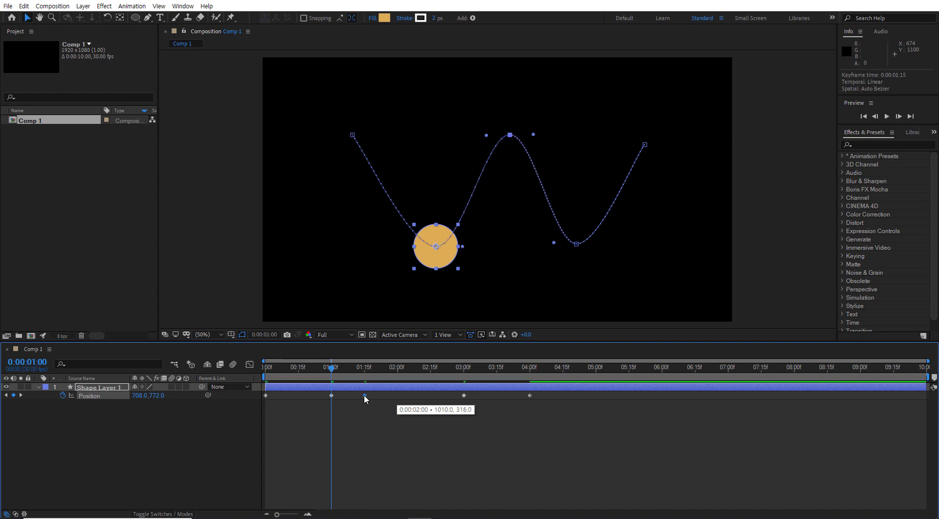
{"action": "left_click_drag", "start_coordinate": [363, 394], "coordinate": [364, 395]}
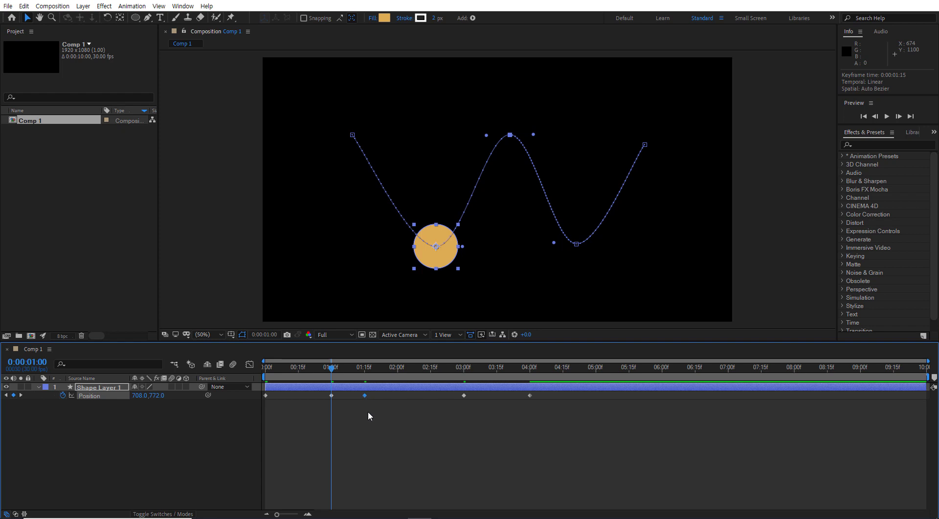
{"action": "left_click_drag", "start_coordinate": [332, 368], "coordinate": [264, 368]}
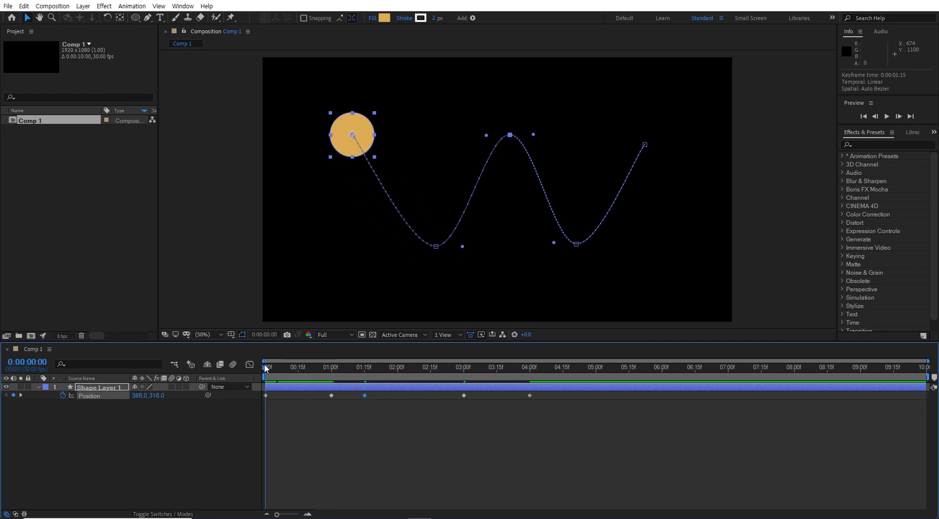
{"action": "key", "text": "space"}
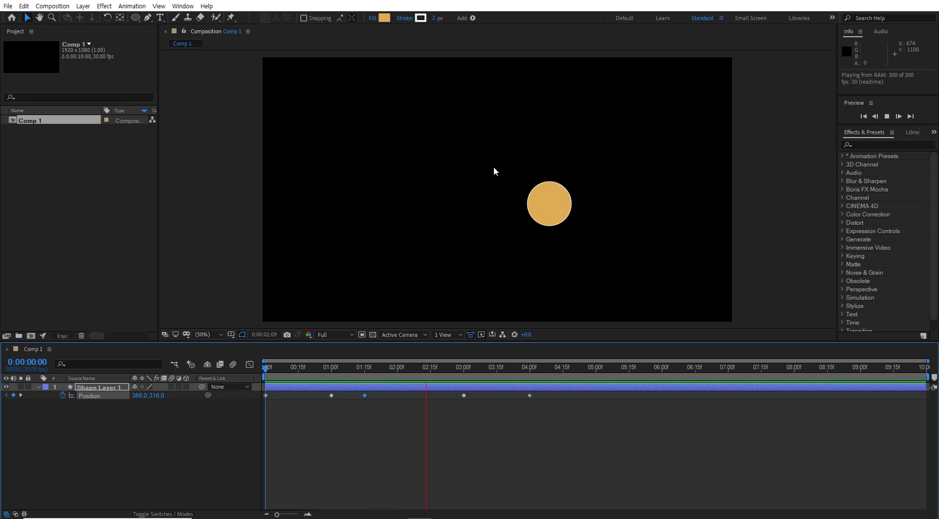
{"action": "key", "text": "space"}
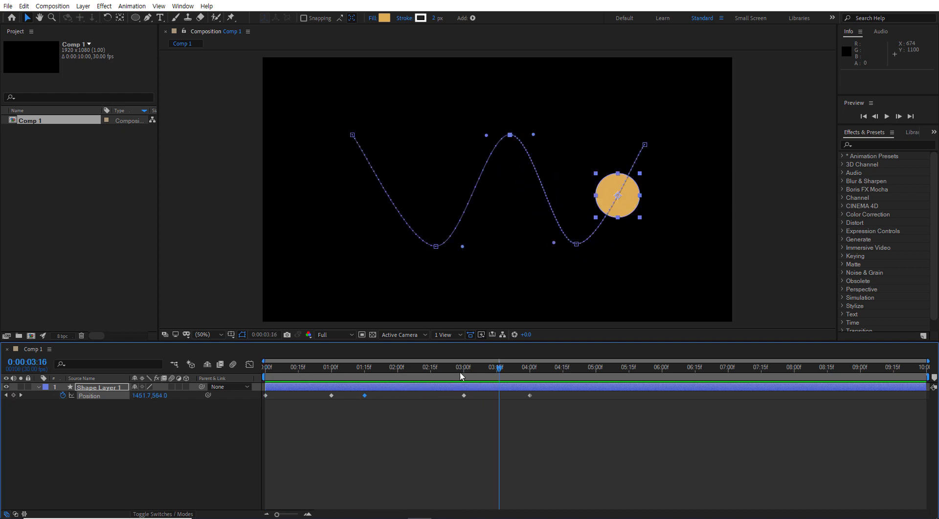
- Examine the gap between the 1-second and 0:00:01:15 keyframes and replay the animation to judge the circle's speed
{"action": "left_click_drag", "start_coordinate": [501, 372], "coordinate": [333, 361]}
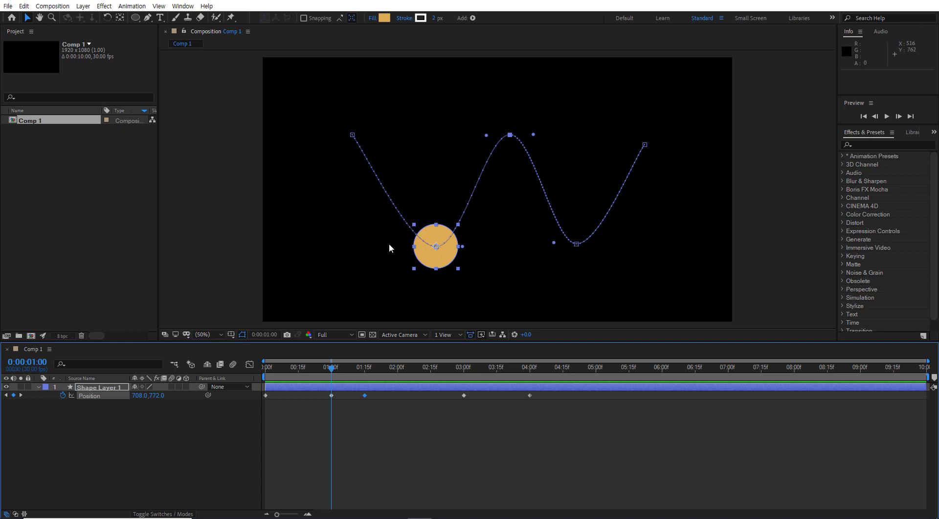
{"action": "left_click", "coordinate": [365, 394]}
{"action": "mouse_move", "coordinate": [366, 396]}
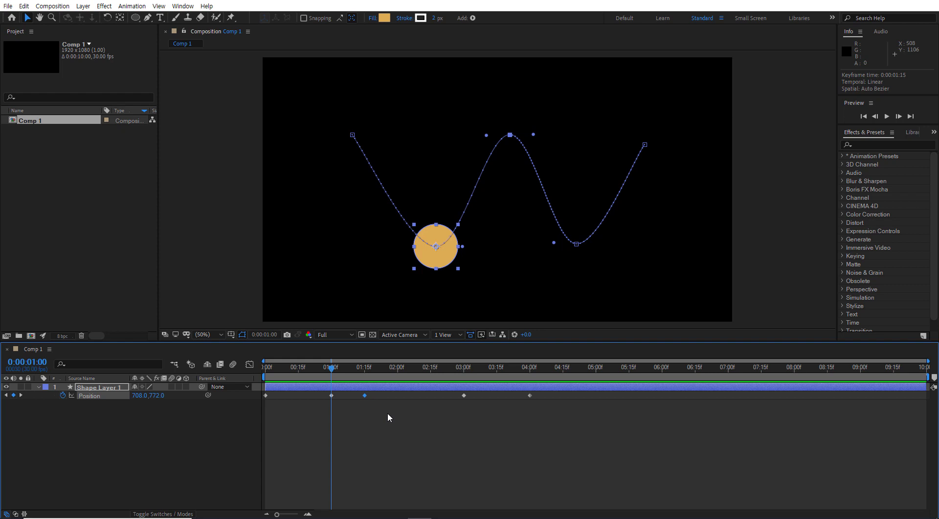
{"action": "left_click_drag", "start_coordinate": [332, 367], "coordinate": [266, 371]}
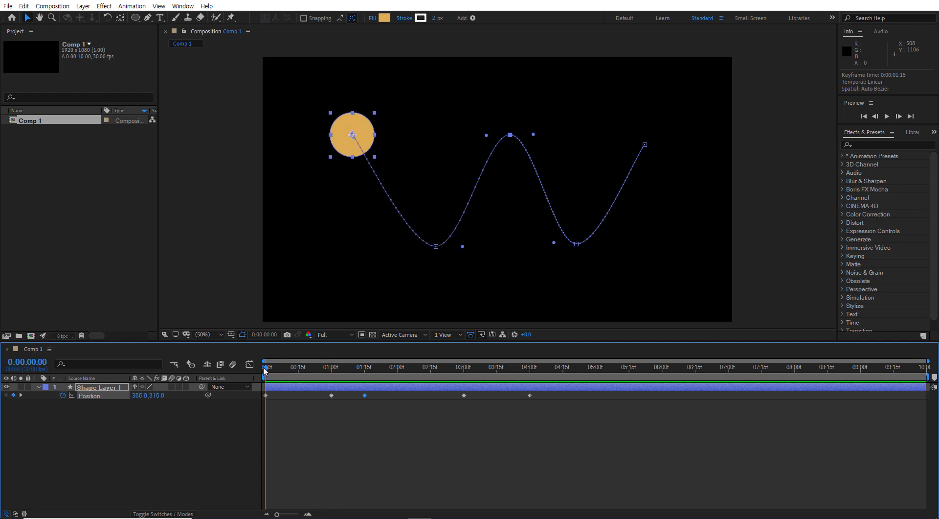
{"action": "key", "text": "space"}
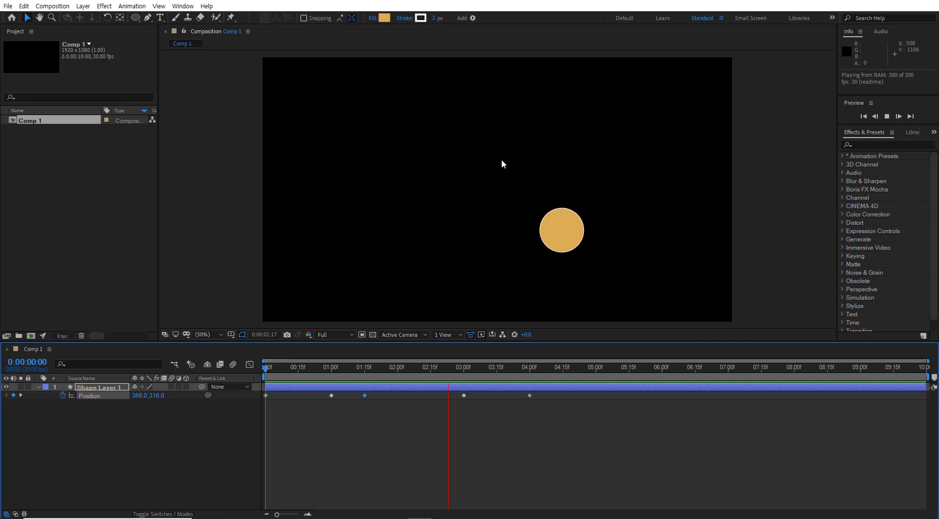
{"action": "key", "text": "space"}
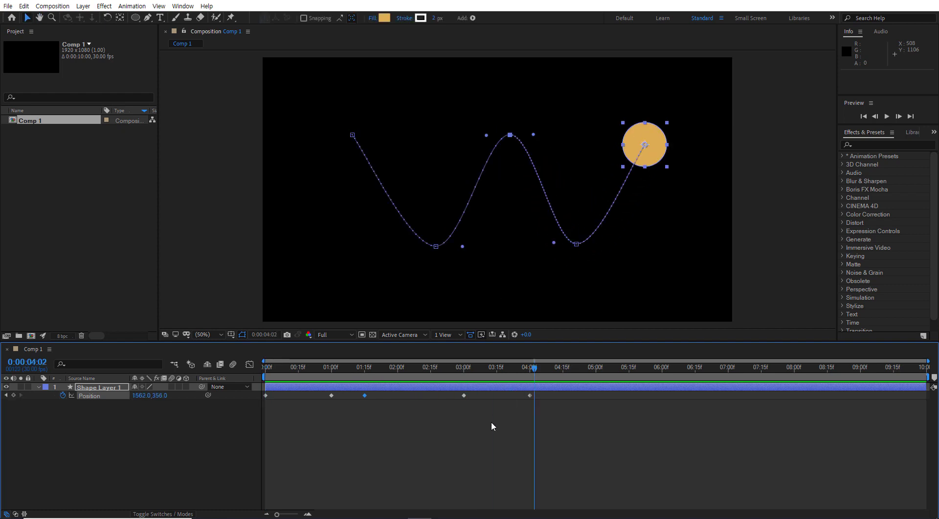
- Move the 0:00:01:15 Position keyframe back to 2 seconds and preview the animation from the start
{"action": "left_click_drag", "start_coordinate": [534, 368], "coordinate": [296, 367]}
{"action": "left_click_drag", "start_coordinate": [366, 395], "coordinate": [396, 396]}
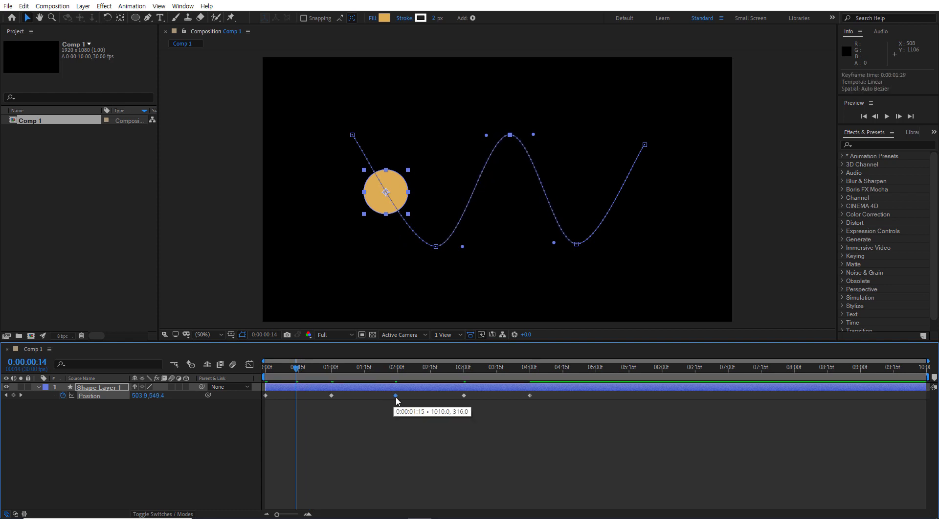
{"action": "left_click_drag", "start_coordinate": [397, 401], "coordinate": [399, 401]}
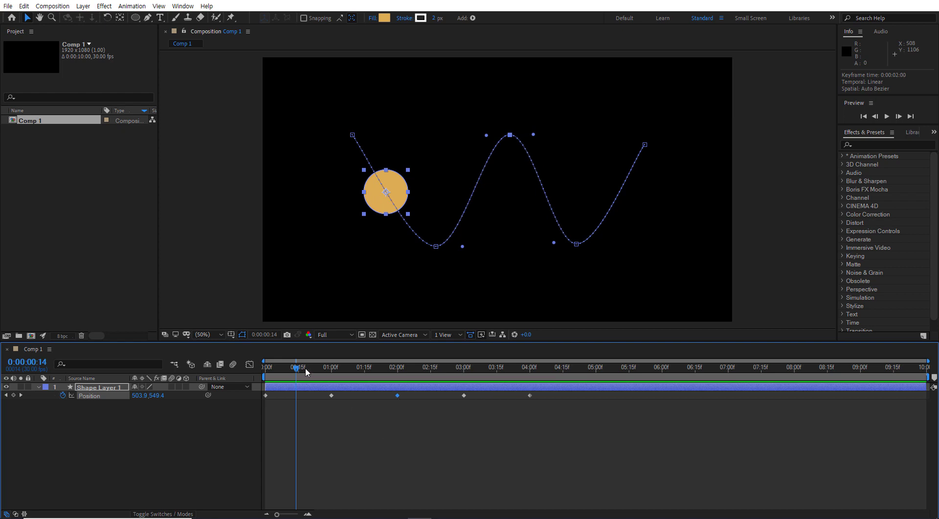
{"action": "left_click", "coordinate": [267, 367]}
{"action": "key", "text": "space"}
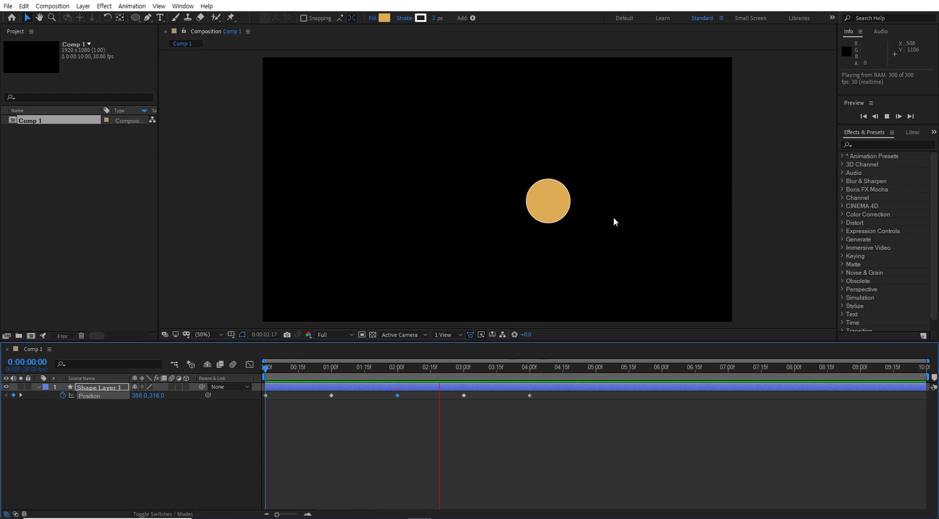
{"action": "key", "text": "space"}
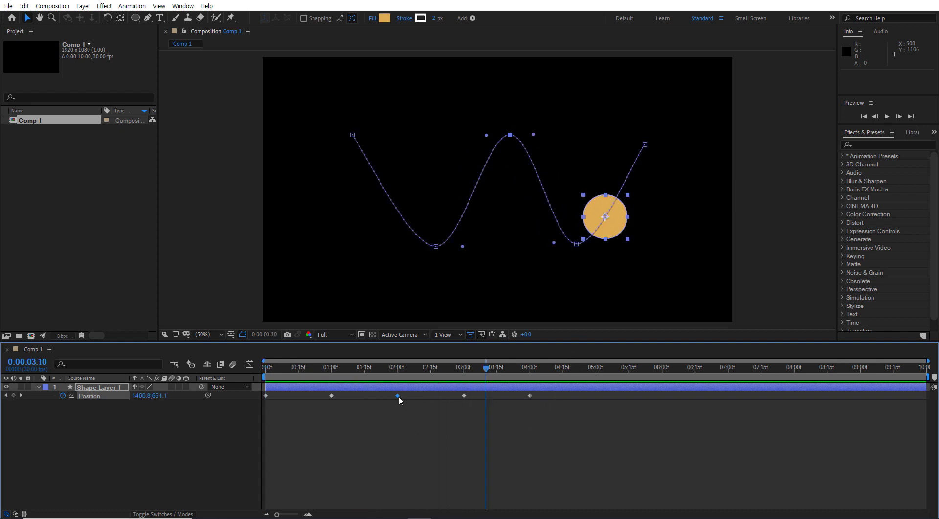
- Move the 2-second Position keyframe to 0:00:01:15
{"action": "left_click_drag", "start_coordinate": [398, 396], "coordinate": [365, 395]}
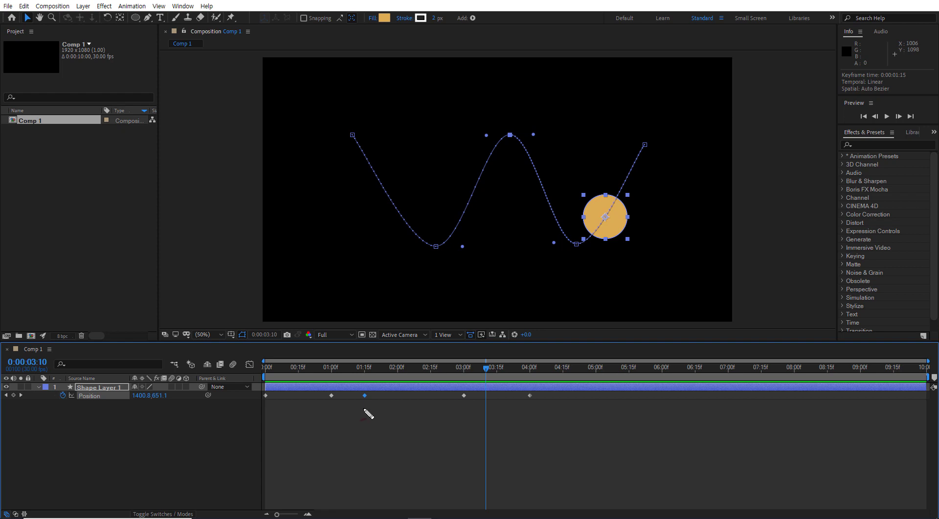
{"action": "mouse_move", "coordinate": [370, 403]}
{"action": "left_mouse_down"}
{"action": "mouse_move", "coordinate": [423, 428]}
{"action": "mouse_move", "coordinate": [458, 418]}
{"action": "mouse_move", "coordinate": [471, 400]}
{"action": "left_mouse_up"}
{"action": "mouse_move", "coordinate": [512, 138]}
{"action": "left_mouse_down"}
{"action": "mouse_move", "coordinate": [533, 225]}
{"action": "mouse_move", "coordinate": [571, 248]}
{"action": "left_mouse_up"}
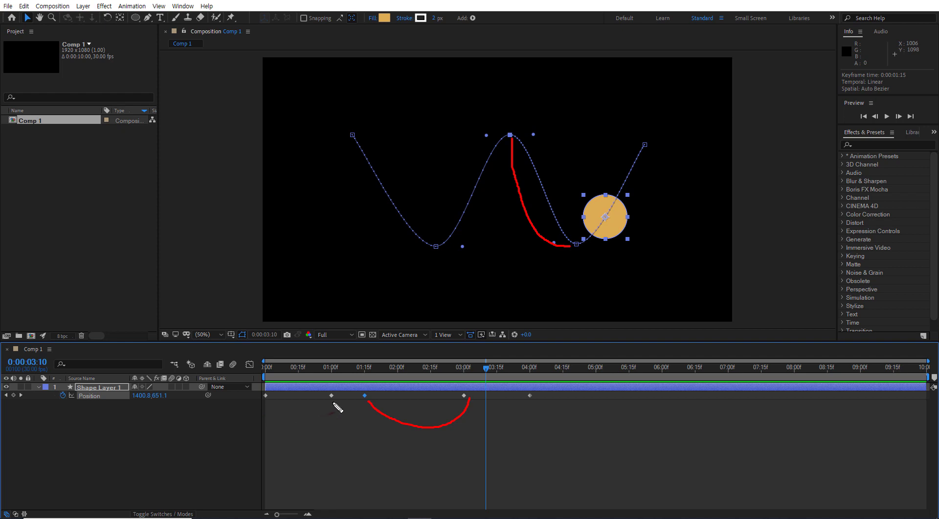
{"action": "mouse_move", "coordinate": [267, 399]}
{"action": "left_mouse_down"}
{"action": "mouse_move", "coordinate": [325, 403]}
{"action": "mouse_move", "coordinate": [362, 403]}
{"action": "left_mouse_up"}
{"action": "key", "text": "e"}
{"action": "key", "text": "Escape"}
- Preview the animation from the start to compare the circle's speed before and after the 0:00:01:15 keyframe
{"action": "left_click_drag", "start_coordinate": [482, 369], "coordinate": [247, 364]}
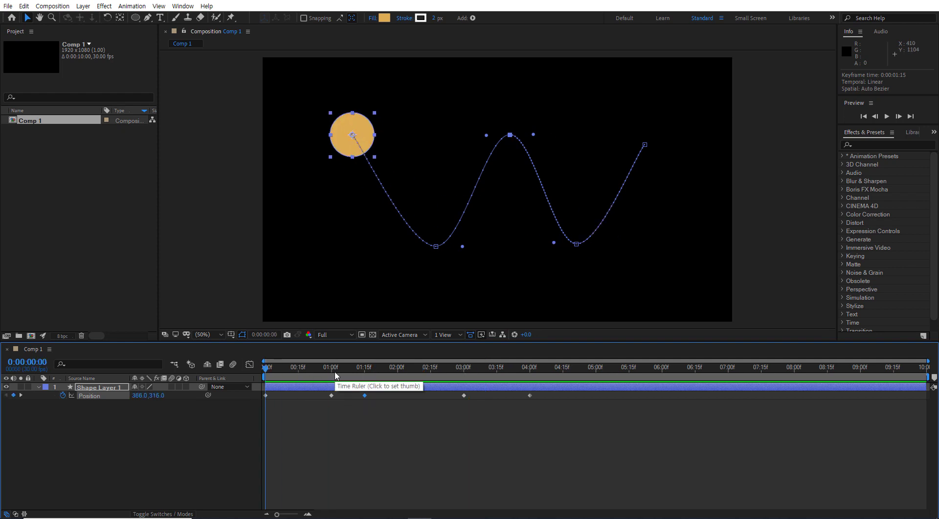
{"action": "key", "text": "space"}
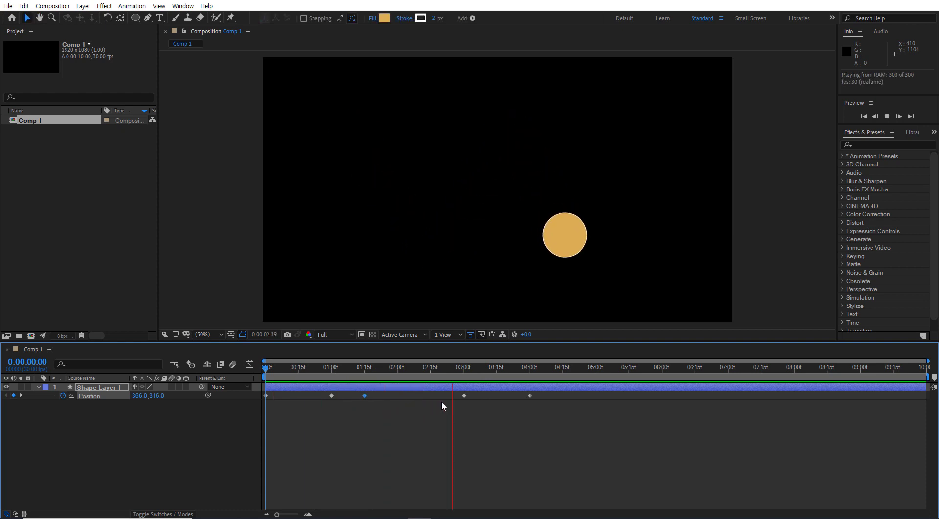
{"action": "key", "text": "space"}
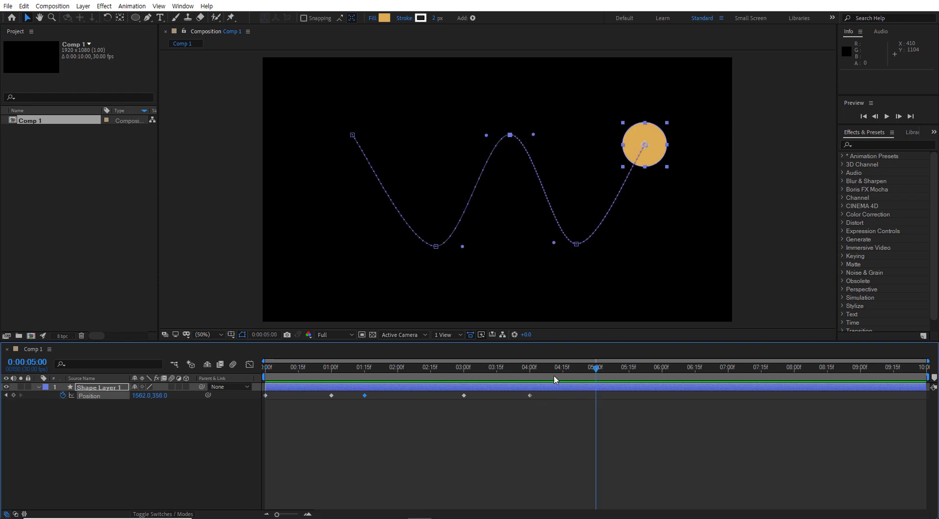
- Move the motion path's upper middle point to about 1034, 316 and shift its Position keyframe to 0:00:02:00
{"action": "left_click", "coordinate": [614, 293]}
{"action": "left_click", "coordinate": [648, 159]}
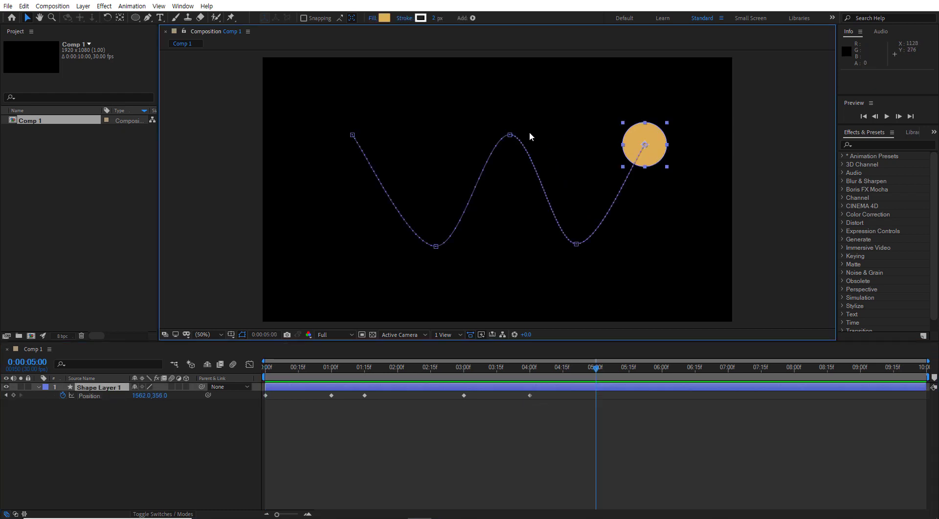
{"action": "left_click", "coordinate": [509, 134]}
{"action": "mouse_move", "coordinate": [510, 134]}
{"action": "left_mouse_down"}
{"action": "mouse_move", "coordinate": [508, 109]}
{"action": "mouse_move", "coordinate": [520, 94]}
{"action": "mouse_move", "coordinate": [518, 143]}
{"action": "mouse_move", "coordinate": [516, 111]}
{"action": "mouse_move", "coordinate": [518, 120]}
{"action": "left_mouse_up"}
{"action": "left_click_drag", "start_coordinate": [515, 156], "coordinate": [517, 137]}
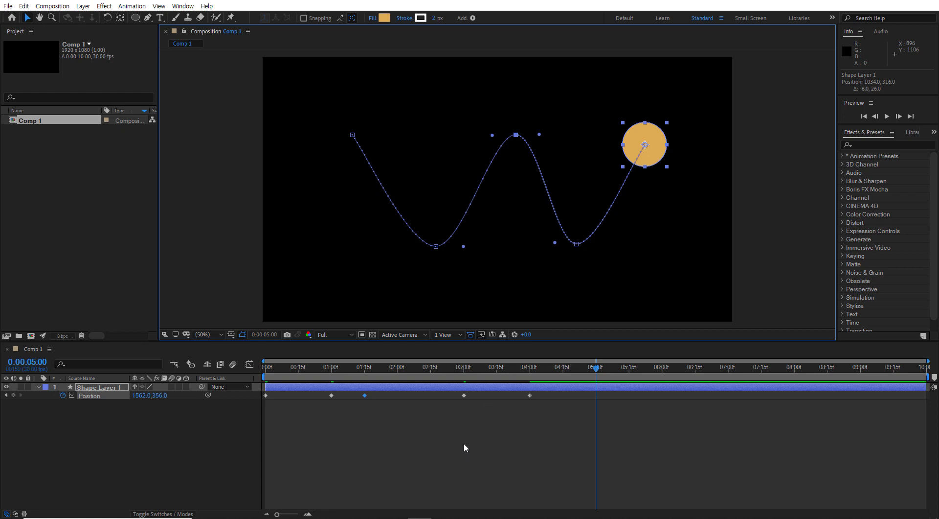
{"action": "left_click_drag", "start_coordinate": [365, 394], "coordinate": [398, 395]}
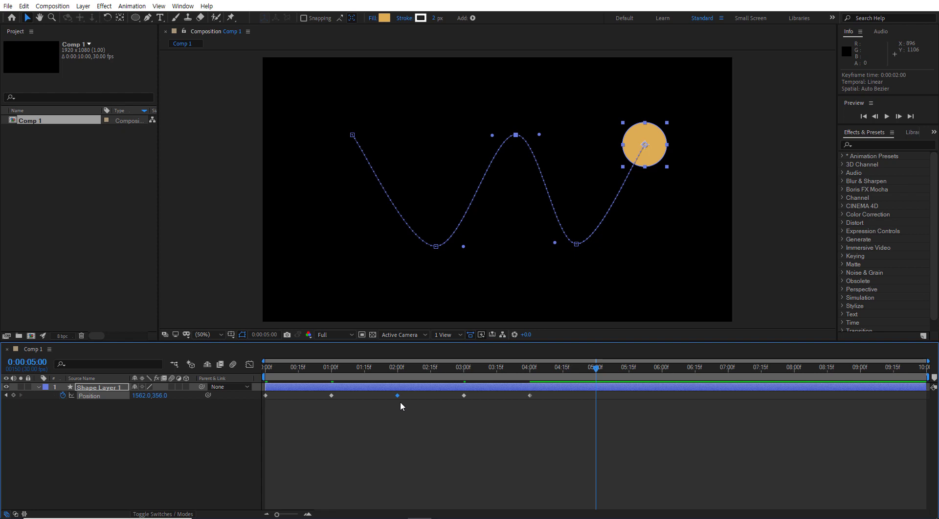
- Delete the animated shape layer and draw a new circle about 152 px wide in the composition's upper left area
{"action": "left_click", "coordinate": [420, 290]}
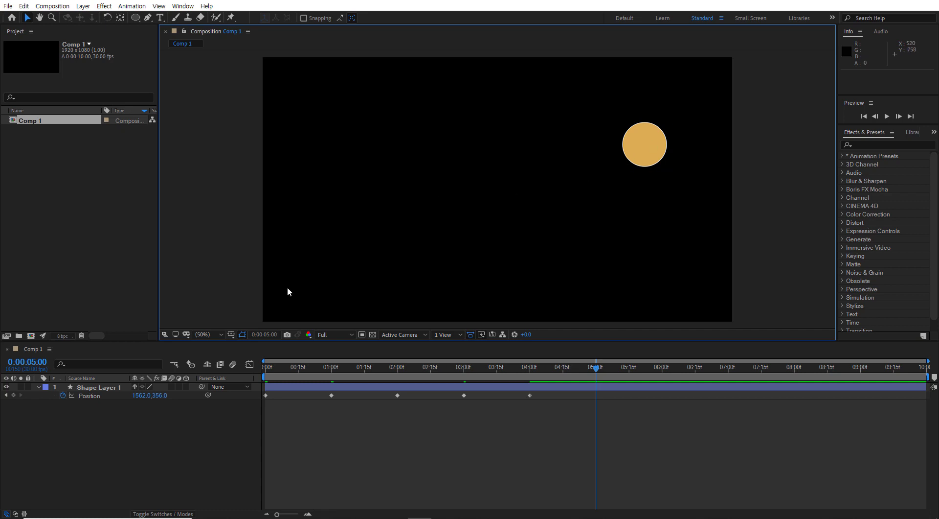
{"action": "left_click", "coordinate": [93, 387]}
{"action": "key", "text": "Delete"}
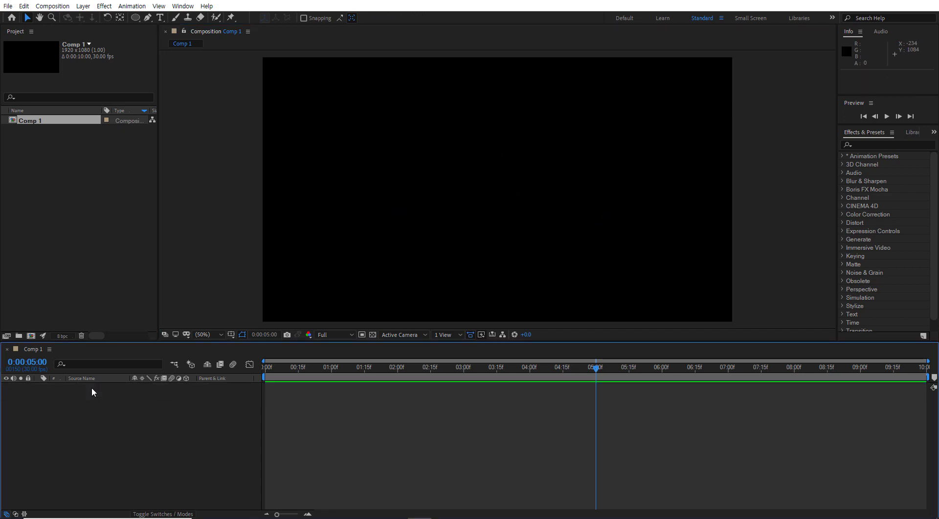
{"action": "left_click", "coordinate": [134, 18]}
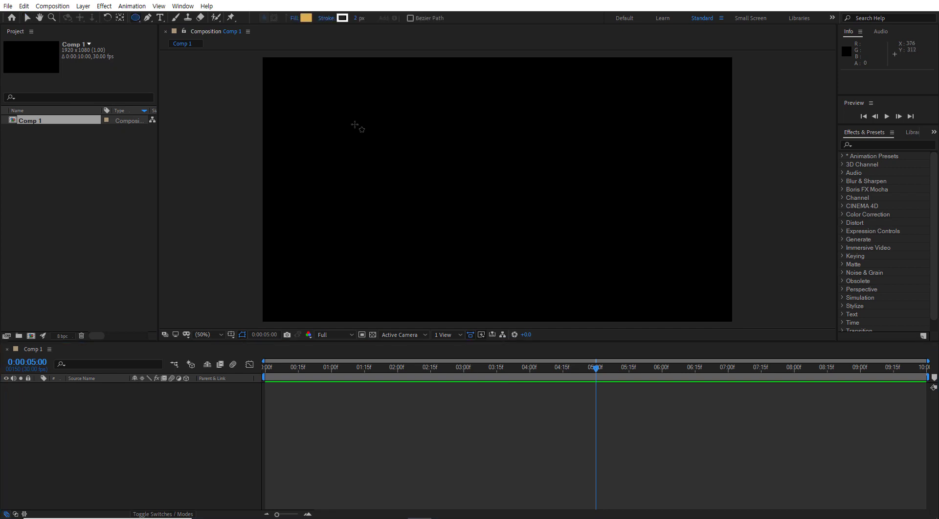
{"action": "left_click_drag", "start_coordinate": [337, 119], "coordinate": [375, 155]}
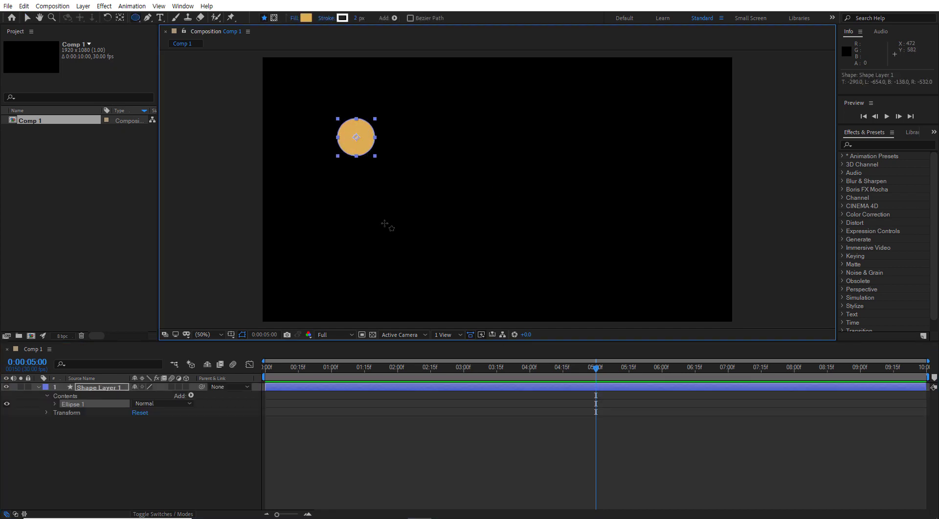
- Set a Position keyframe for the new circle at 0:00:00:00
{"action": "left_click_drag", "start_coordinate": [596, 368], "coordinate": [483, 368]}
{"action": "left_click_drag", "start_coordinate": [421, 376], "coordinate": [264, 372]}
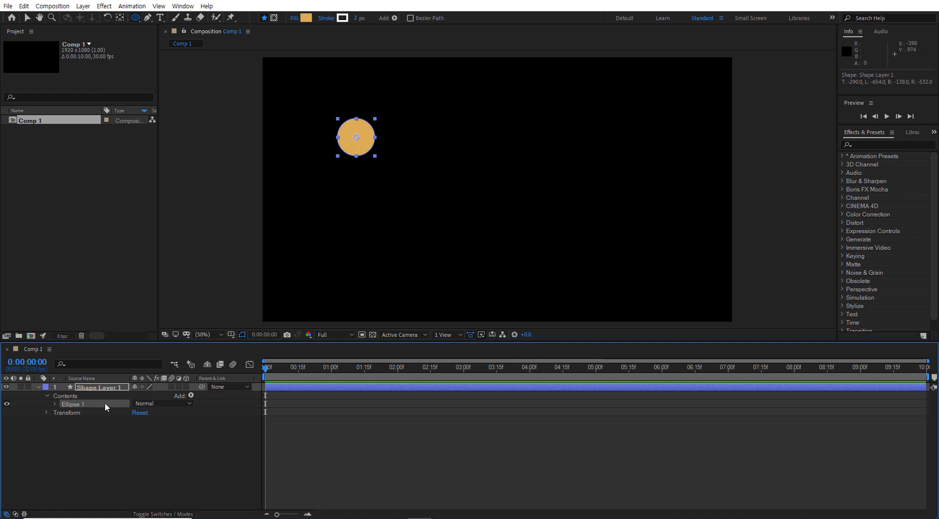
{"action": "key", "text": "p"}
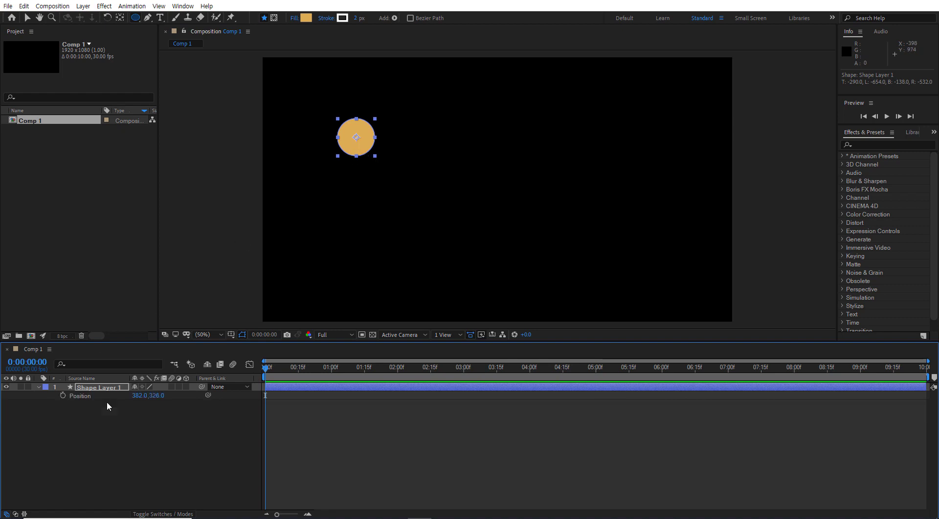
{"action": "left_click", "coordinate": [63, 395]}
- Add Position keyframes by moving the circle to about 768, 644 at 1 second and about 1110, 354 at 2 seconds
{"action": "left_click", "coordinate": [27, 18]}
{"action": "left_click", "coordinate": [330, 367]}
{"action": "left_click_drag", "start_coordinate": [370, 147], "coordinate": [464, 225]}
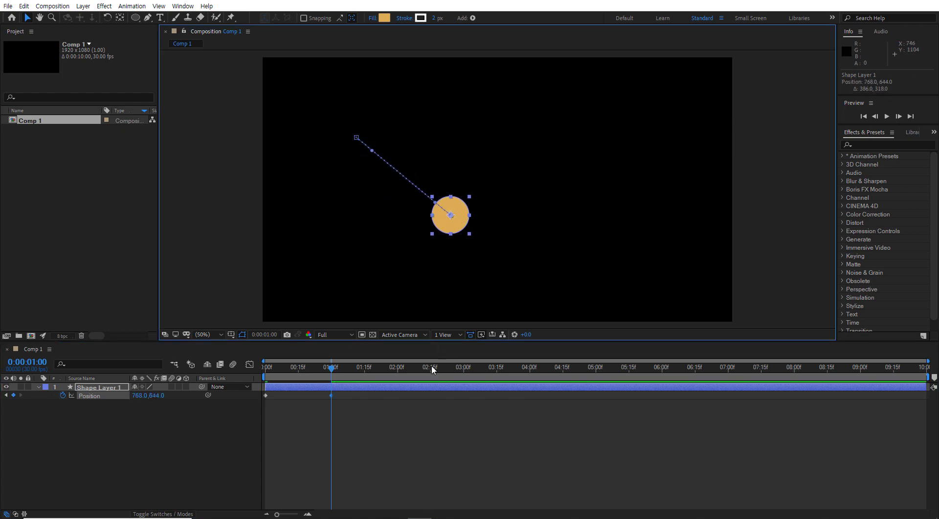
{"action": "left_click", "coordinate": [397, 367]}
{"action": "left_click_drag", "start_coordinate": [467, 223], "coordinate": [551, 151]}
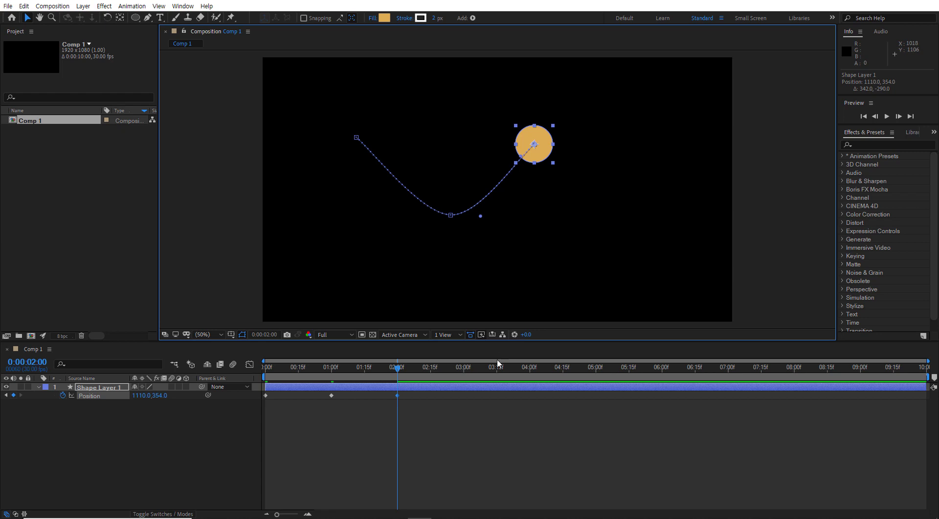
- Add a Position keyframe at 0:00:03:01 by moving the circle to about 1412, 630
{"action": "left_click", "coordinate": [465, 368]}
{"action": "left_click_drag", "start_coordinate": [545, 152], "coordinate": [619, 219]}
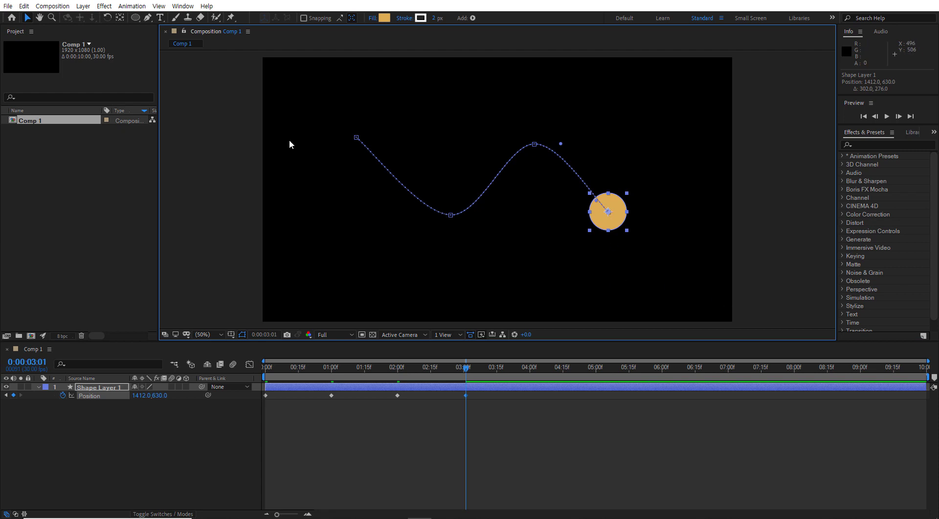
- Enable Default Spatial Interpolation to Linear in the General preferences
{"action": "left_click", "coordinate": [23, 6]}
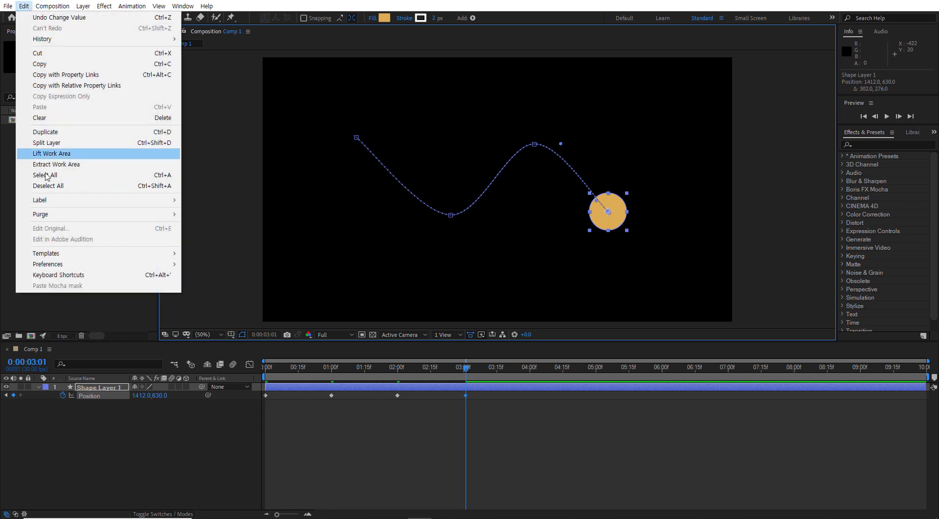
{"action": "mouse_move", "coordinate": [120, 265]}
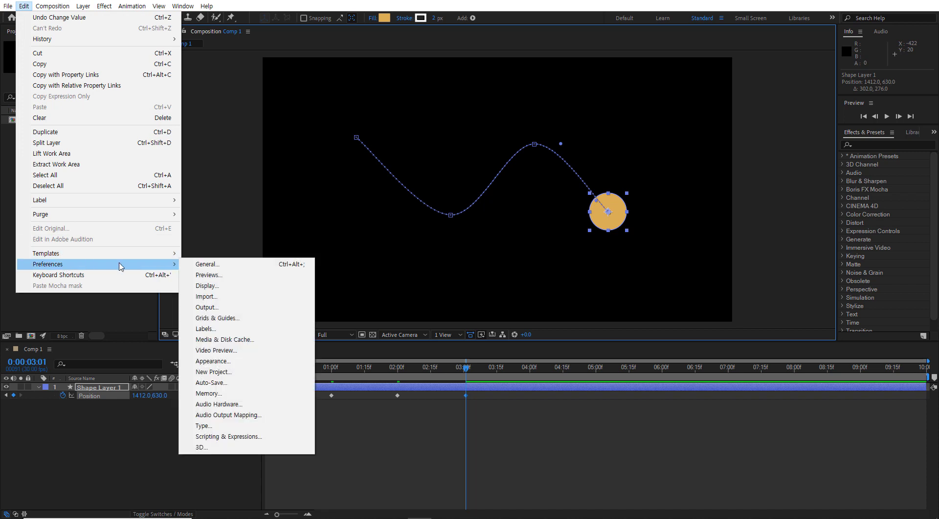
{"action": "left_click", "coordinate": [214, 265]}
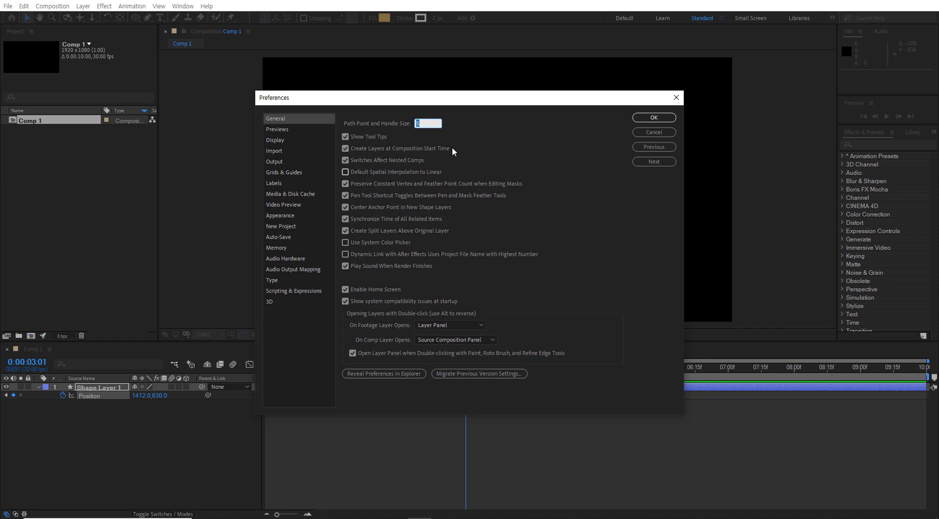
{"action": "left_click_drag", "start_coordinate": [485, 101], "coordinate": [505, 267]}
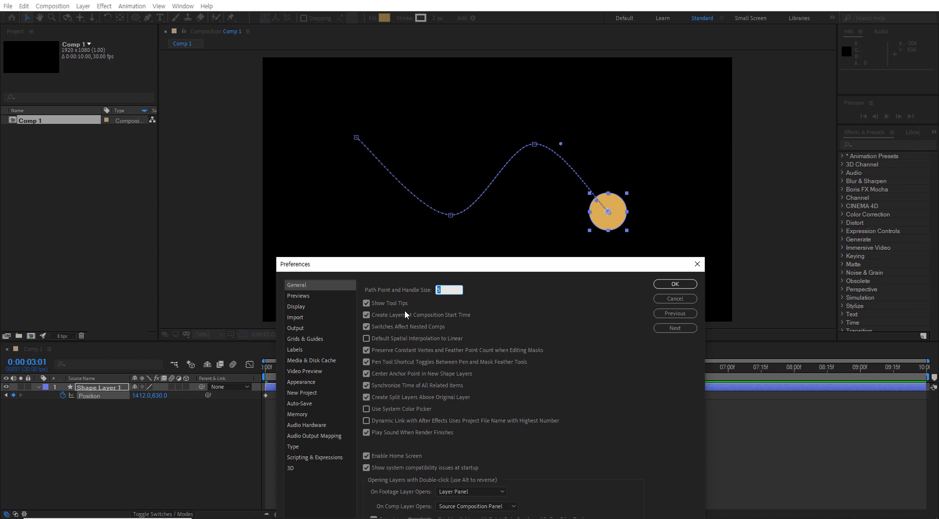
{"action": "left_click", "coordinate": [367, 338]}
{"action": "left_click", "coordinate": [675, 284]}
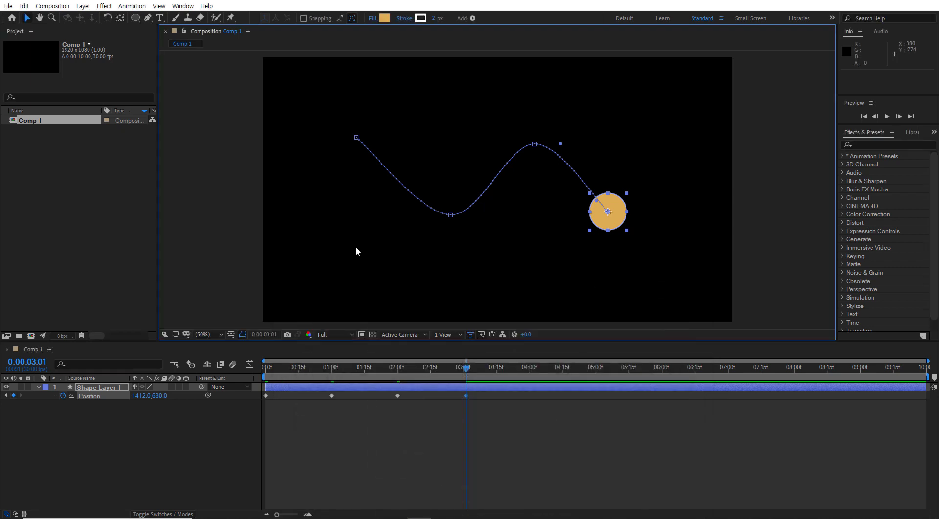
- Return the current time to 0:00:00:00 and activate the Rectangle tool
{"action": "left_click", "coordinate": [135, 18]}
{"action": "left_click_drag", "start_coordinate": [467, 368], "coordinate": [244, 364]}
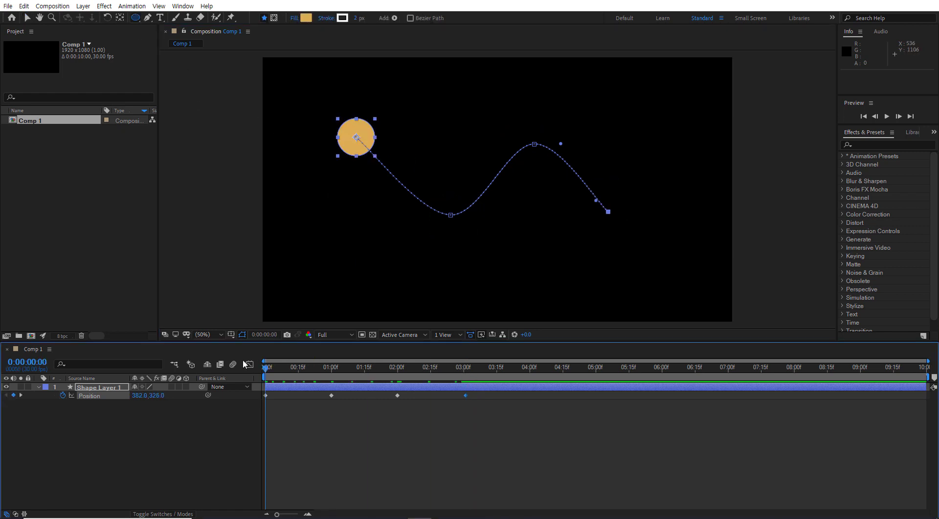
{"action": "left_click", "coordinate": [136, 18]}
{"action": "left_click", "coordinate": [179, 17]}
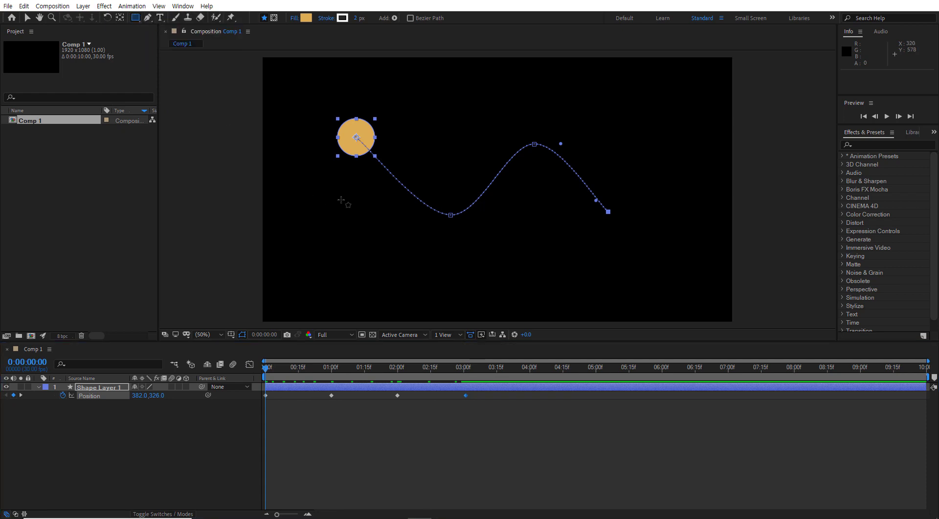
- Try to draw a square below the circle while the circle's layer is selected
{"action": "left_click_drag", "start_coordinate": [341, 200], "coordinate": [375, 234]}
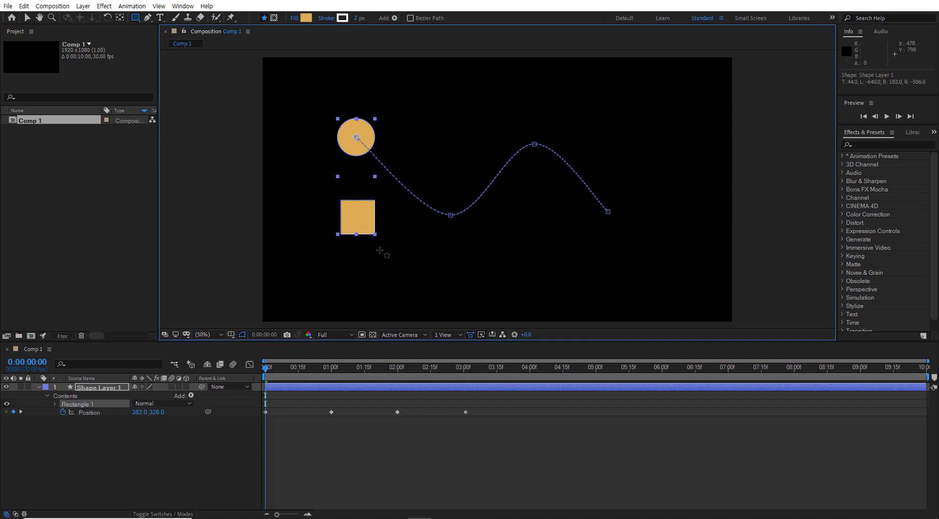
{"action": "key", "text": "ctrl+z"}
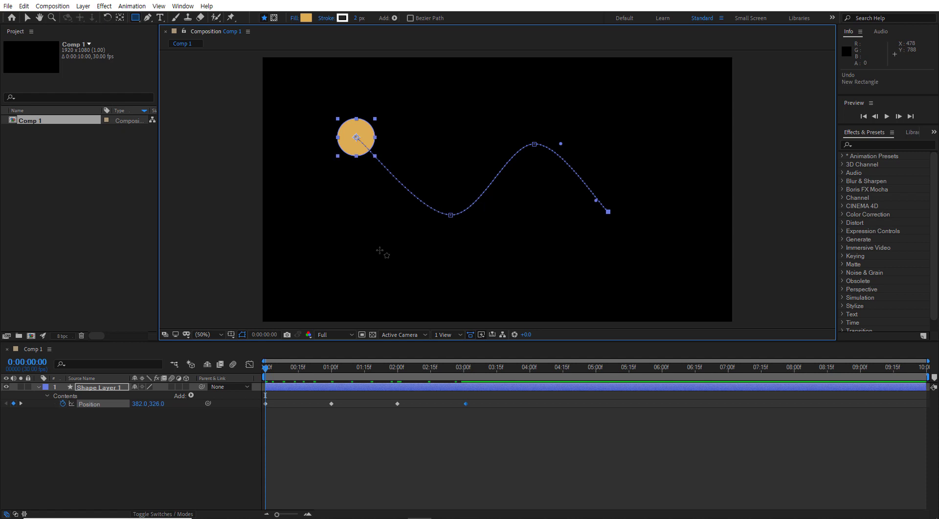
- Deselect the circle's layer and draw a square about 134 px wide below the circle on its own shape layer
{"action": "left_click", "coordinate": [115, 438]}
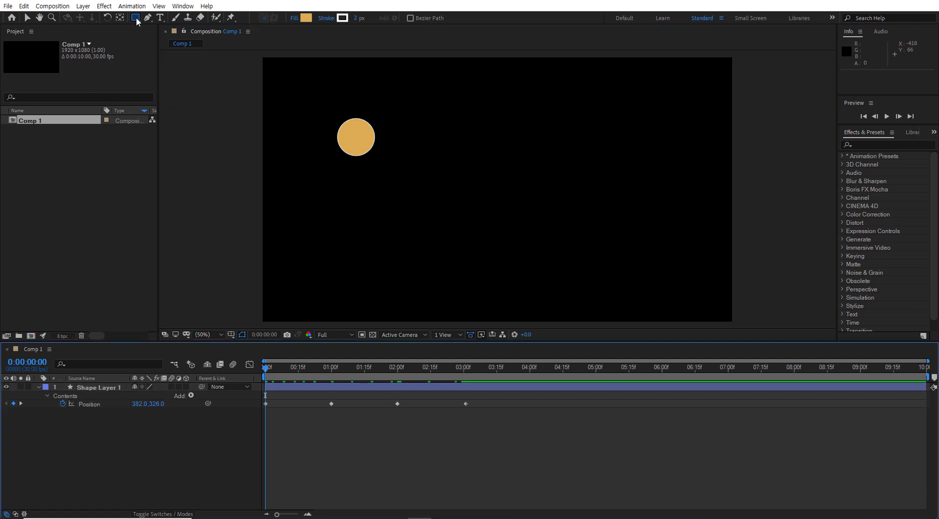
{"action": "left_click", "coordinate": [104, 387]}
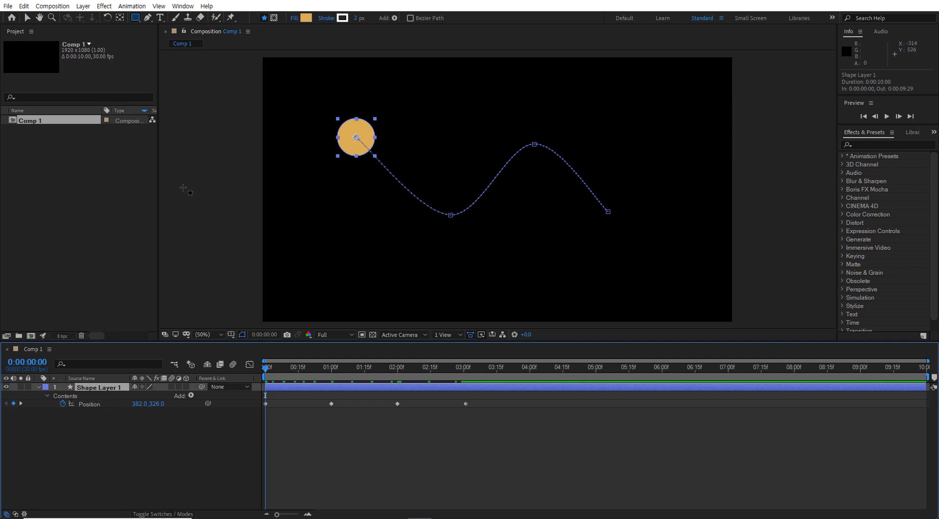
{"action": "left_click", "coordinate": [104, 431]}
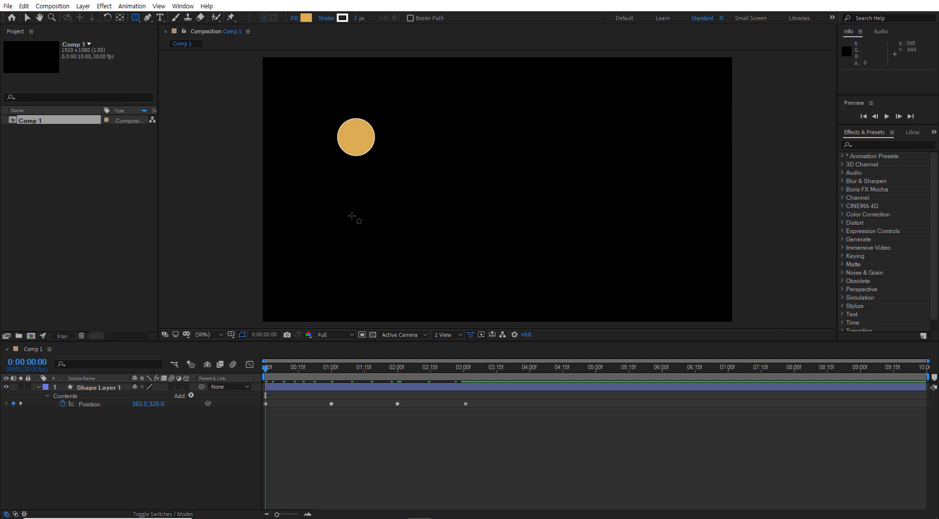
{"action": "left_click_drag", "start_coordinate": [341, 218], "coordinate": [376, 239]}
{"action": "left_click", "coordinate": [156, 19]}
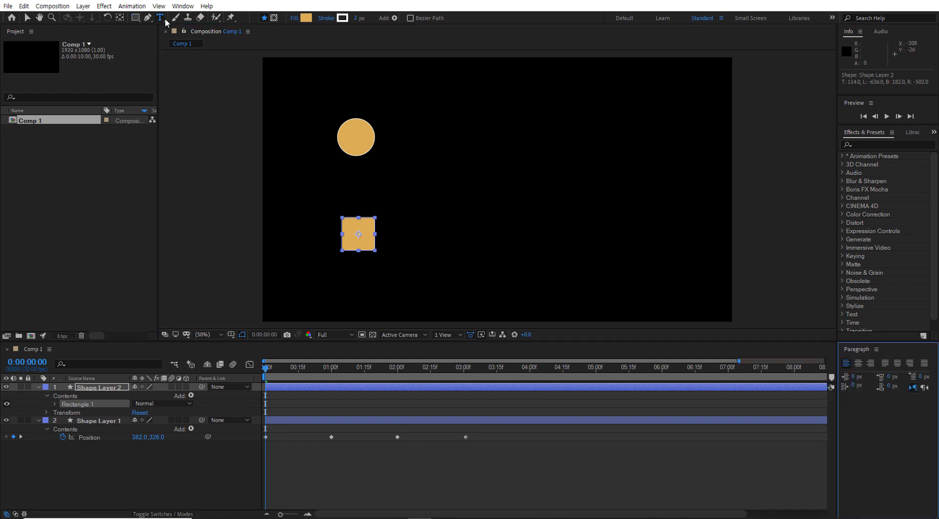
{"action": "left_click", "coordinate": [27, 18]}
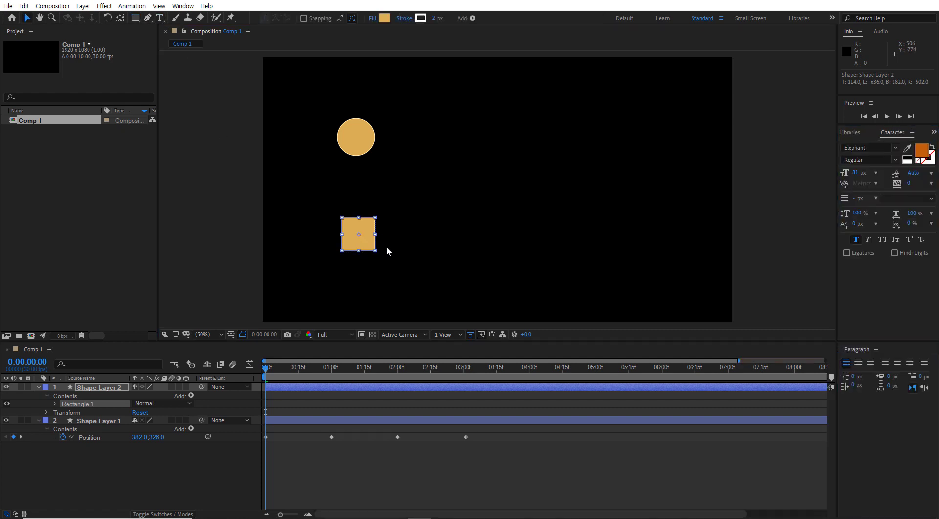
- Preview the start of the animation and set a Position keyframe for the square at 0:00:00:00
{"action": "left_click", "coordinate": [265, 366]}
{"action": "key", "text": "space"}
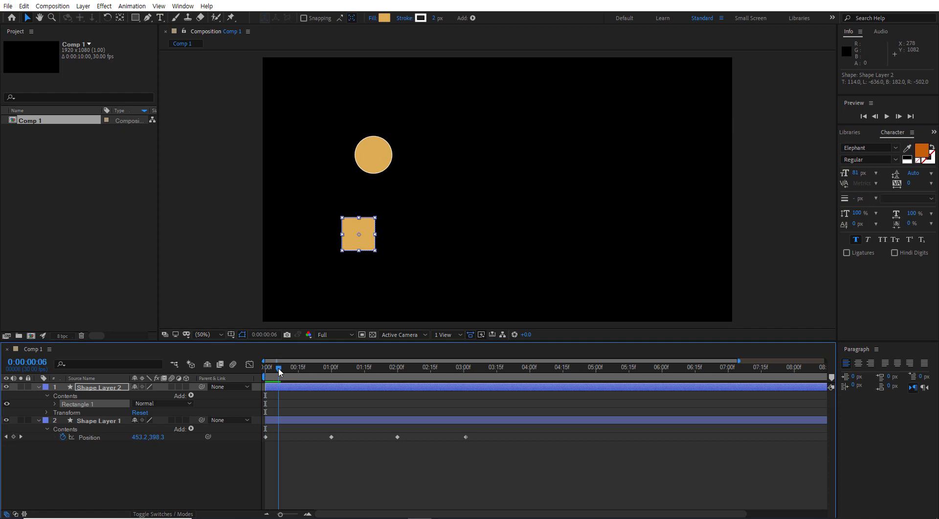
{"action": "key", "text": "space"}
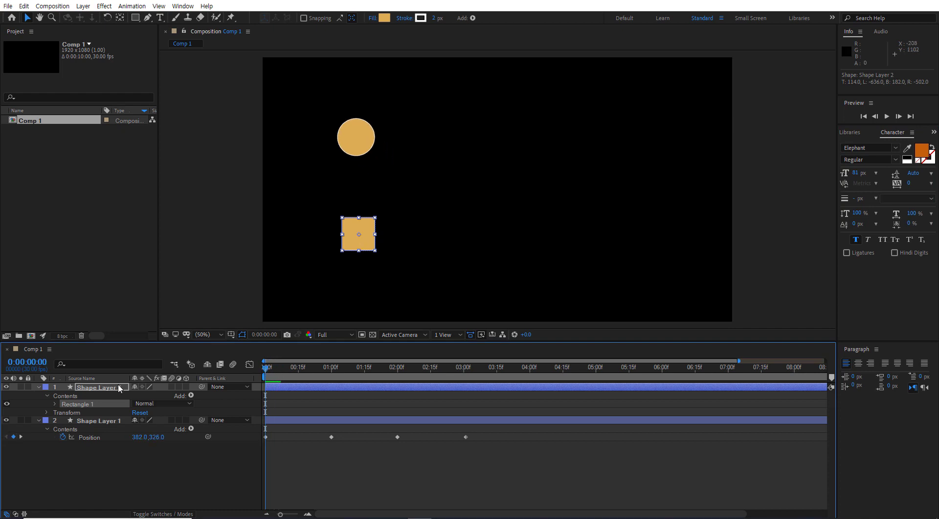
{"action": "key", "text": "p"}
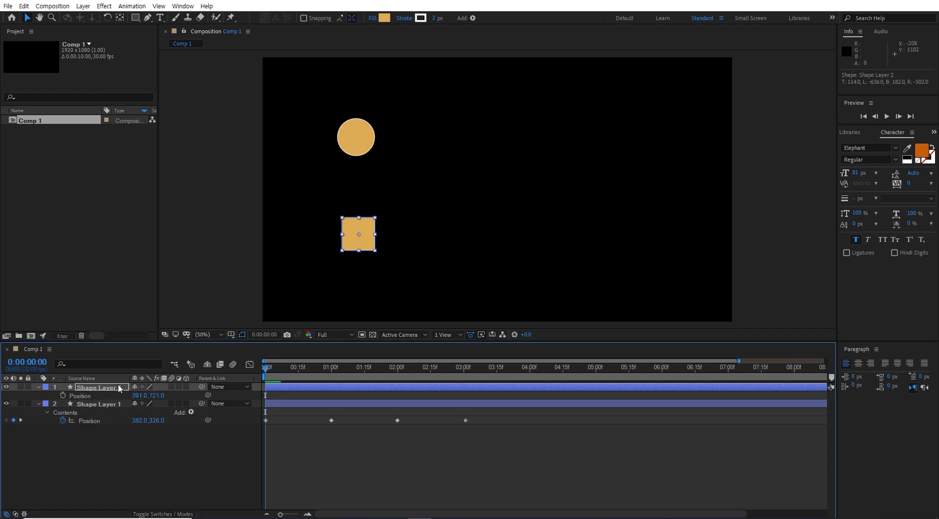
{"action": "left_click", "coordinate": [63, 395]}
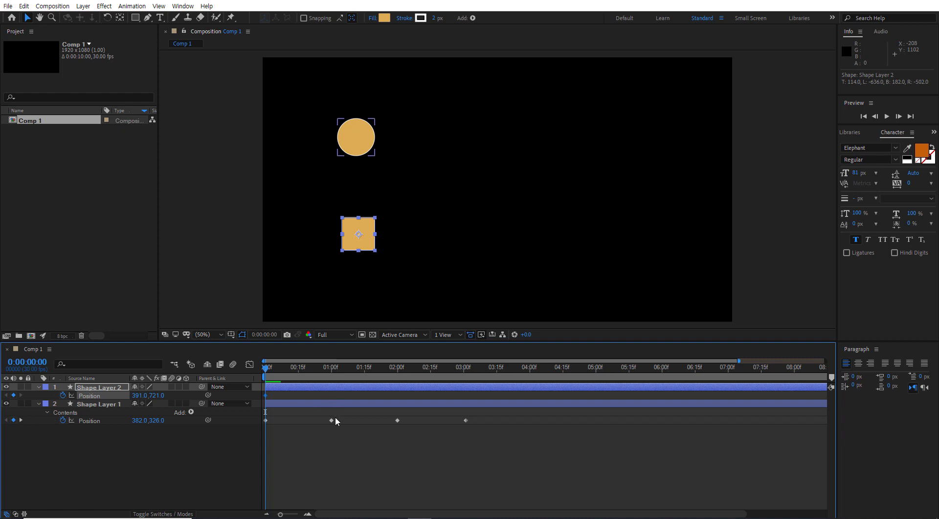
- Add Position keyframes by moving the square to about 775, 951 at 0:00:01:00, 1125, 739 at 0:00:02:00 and 1427, 931 at 0:00:03:01
{"action": "key", "text": "k"}
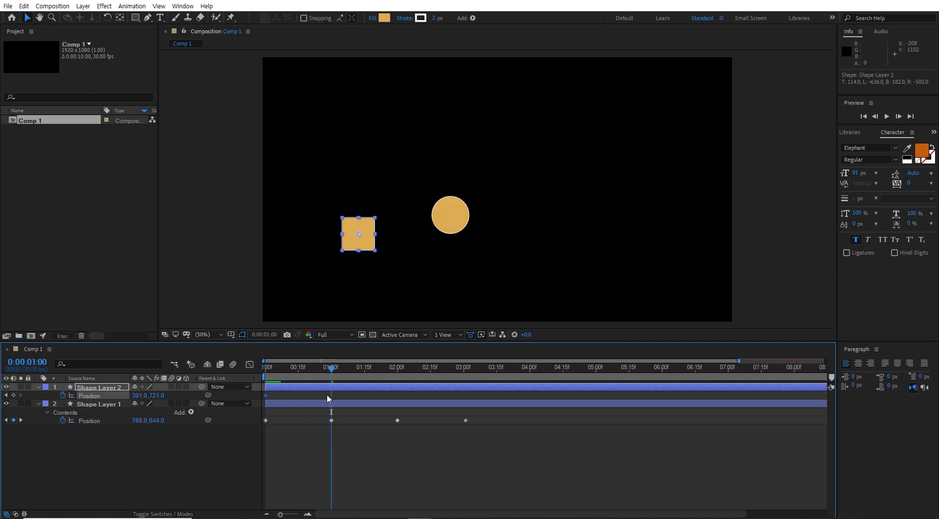
{"action": "left_click_drag", "start_coordinate": [369, 245], "coordinate": [459, 302]}
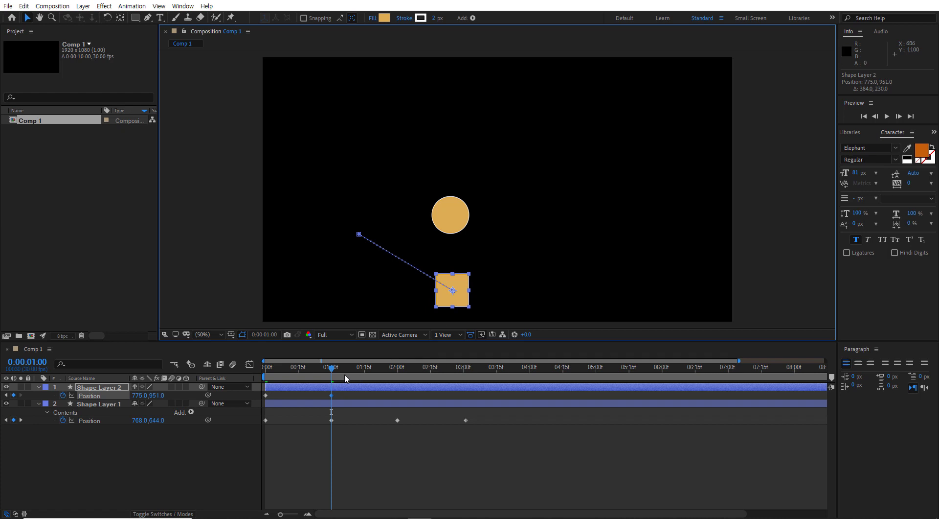
{"action": "key", "text": "k"}
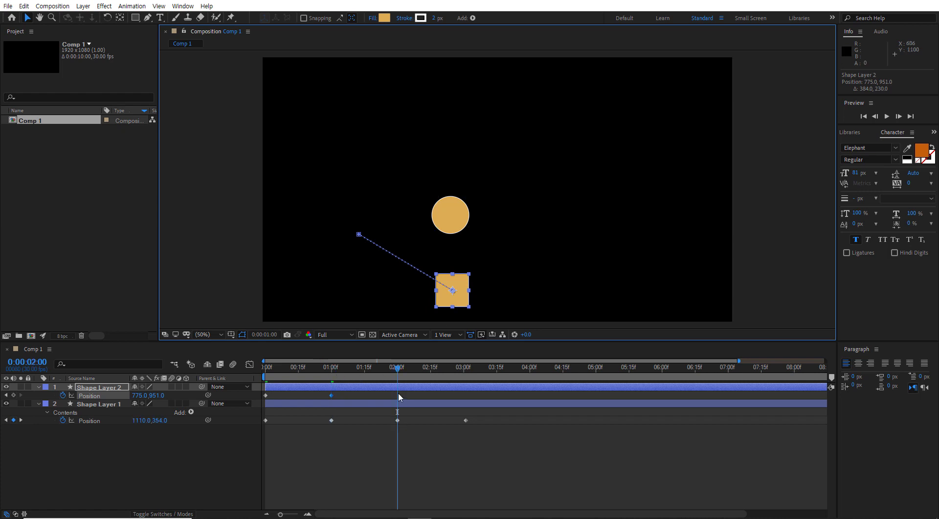
{"action": "left_click_drag", "start_coordinate": [469, 293], "coordinate": [552, 243]}
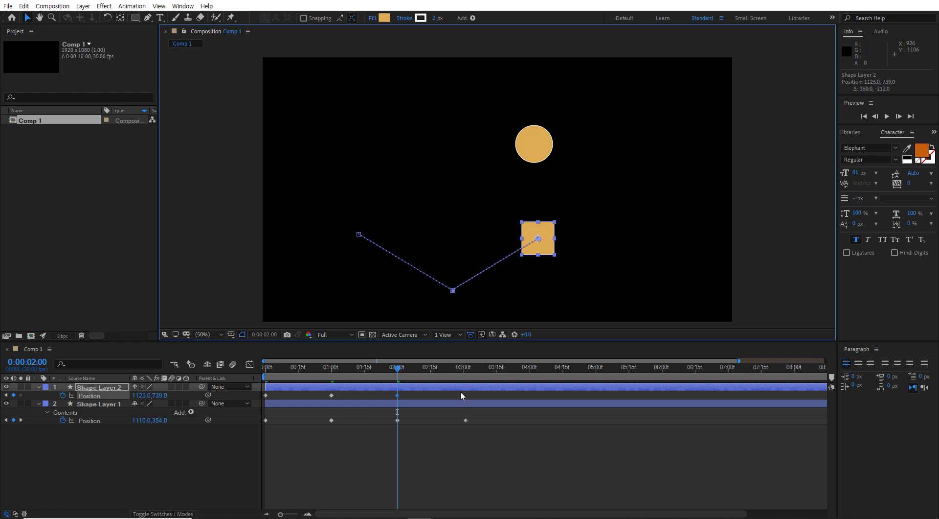
{"action": "key", "text": "k"}
{"action": "left_click_drag", "start_coordinate": [548, 249], "coordinate": [621, 295]}
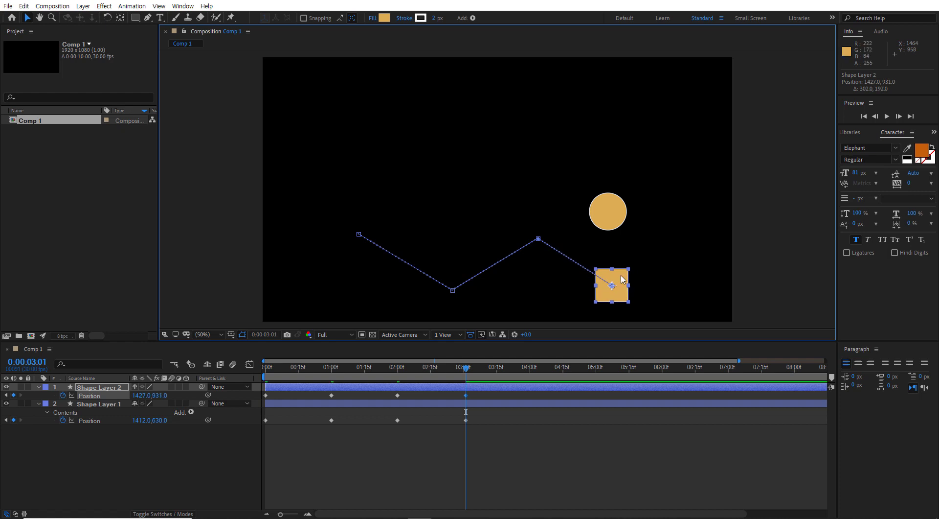
- Select both shape layers and scrub the timeline to compare their motion paths
{"action": "left_click", "coordinate": [112, 403], "text": "shift"}
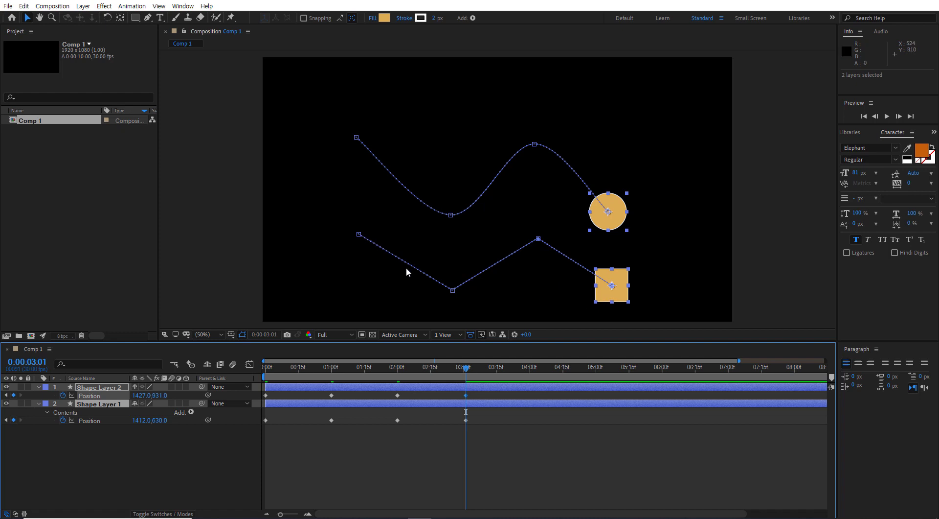
{"action": "left_click_drag", "start_coordinate": [466, 371], "coordinate": [478, 386]}
{"action": "left_click_drag", "start_coordinate": [380, 370], "coordinate": [465, 402]}
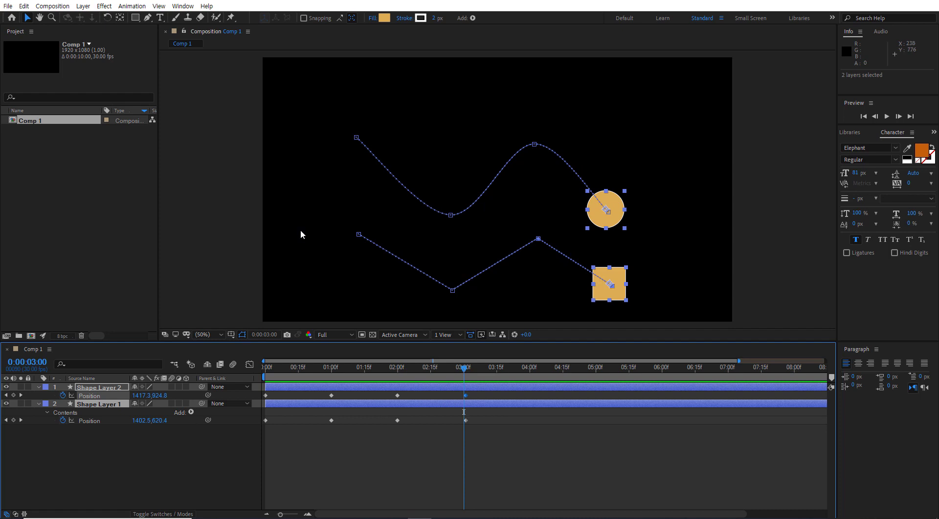
- Disable Default Spatial Interpolation to Linear in the General preferences
{"action": "left_click", "coordinate": [24, 6]}
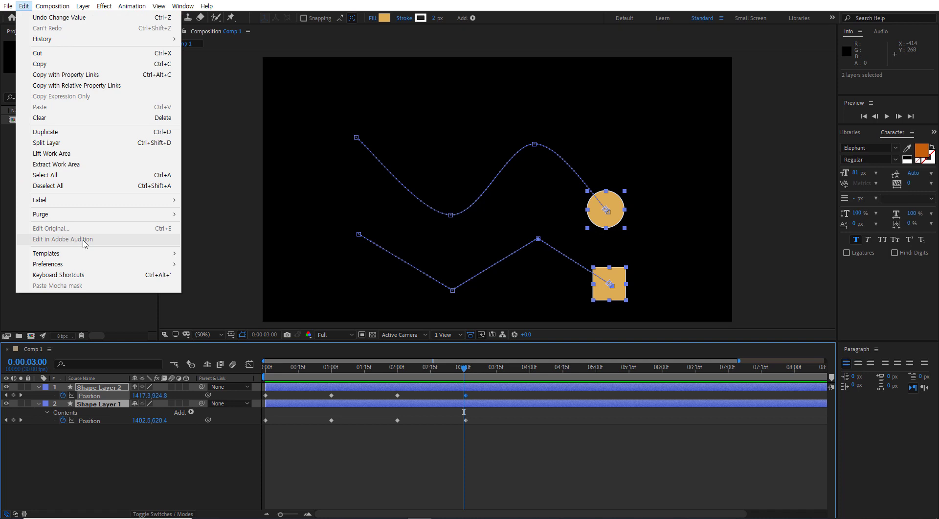
{"action": "mouse_move", "coordinate": [78, 264]}
{"action": "left_click", "coordinate": [233, 267]}
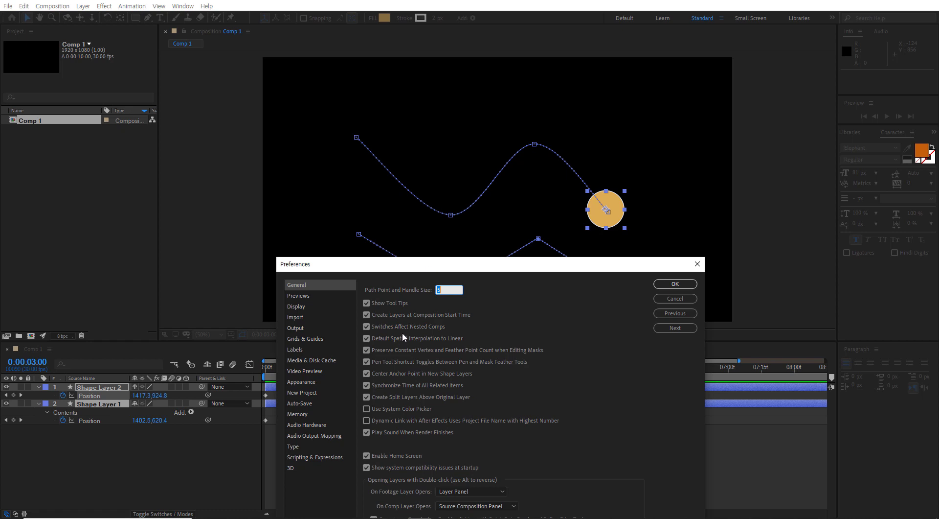
{"action": "left_click", "coordinate": [368, 338]}
{"action": "left_click", "coordinate": [675, 285]}
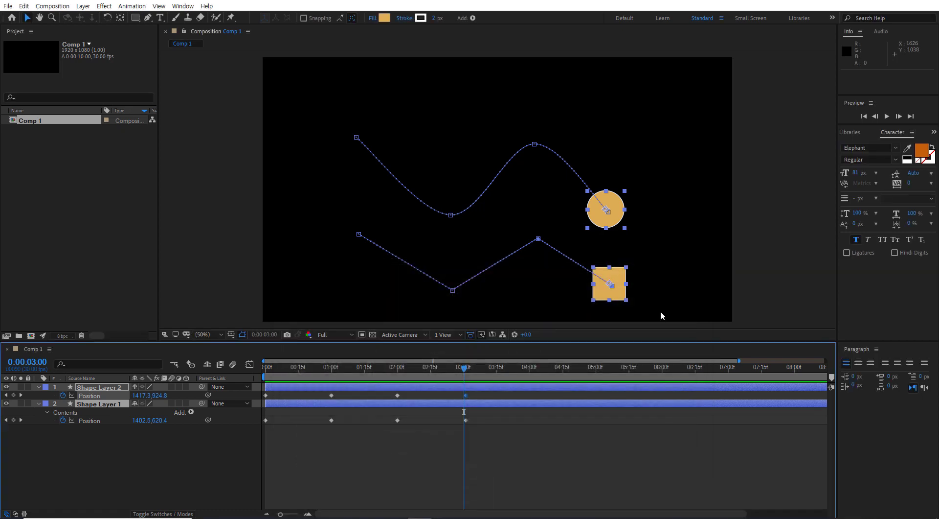